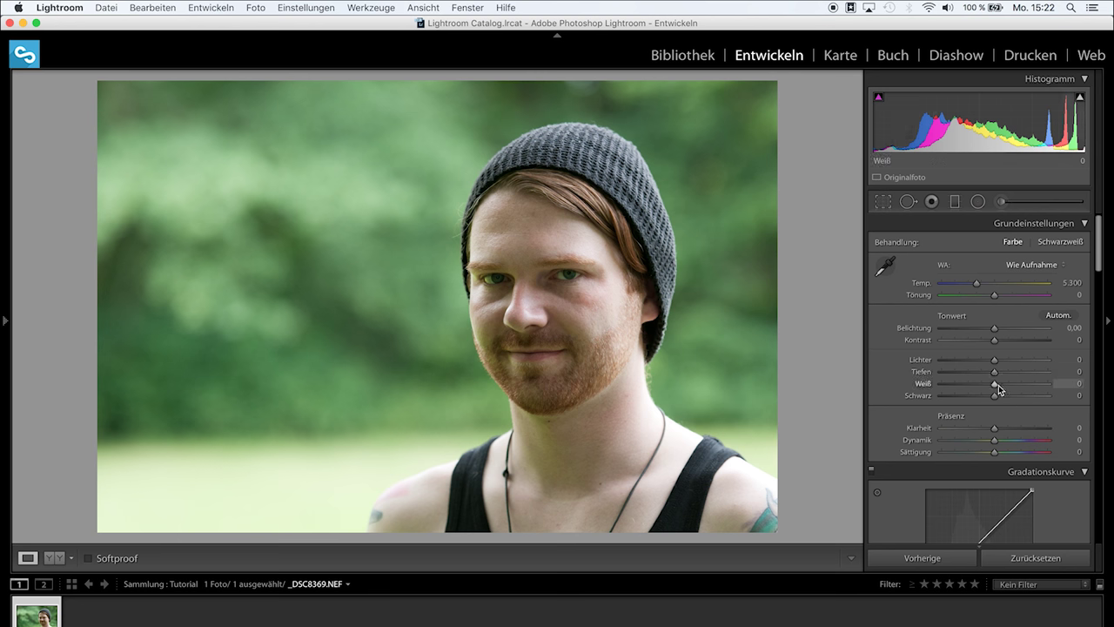
Step: Set the Grundeinstellungen tone sliders to Tiefen +21, Schwarz −10 and Kontrast +30
{"action": "mouse_move", "coordinate": [995, 375]}
{"action": "left_mouse_down"}
{"action": "mouse_move", "coordinate": [1005, 376]}
{"action": "mouse_move", "coordinate": [972, 359]}
{"action": "mouse_move", "coordinate": [1004, 389]}
{"action": "mouse_move", "coordinate": [987, 397]}
{"action": "left_mouse_up"}
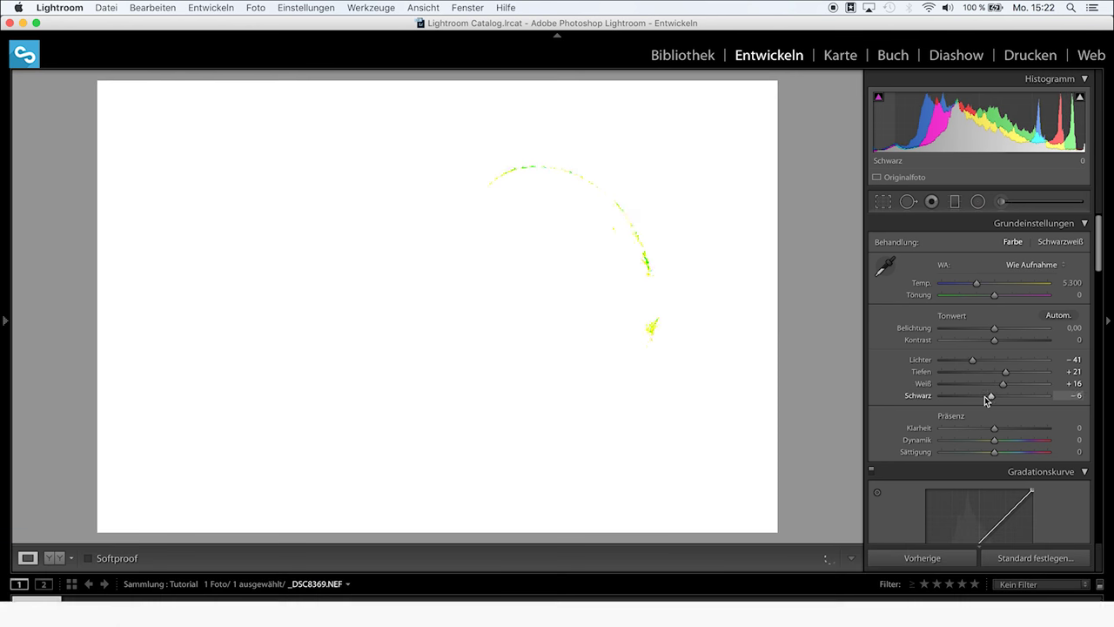
{"action": "left_click", "coordinate": [1002, 382], "text": "alt"}
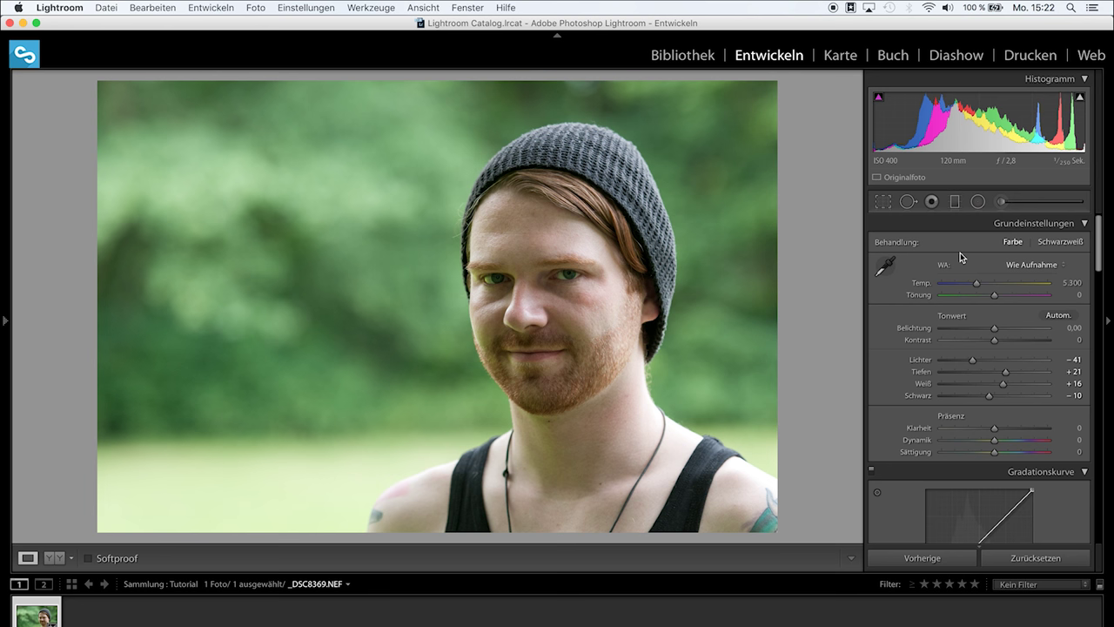
{"action": "left_click_drag", "start_coordinate": [995, 341], "coordinate": [1010, 342]}
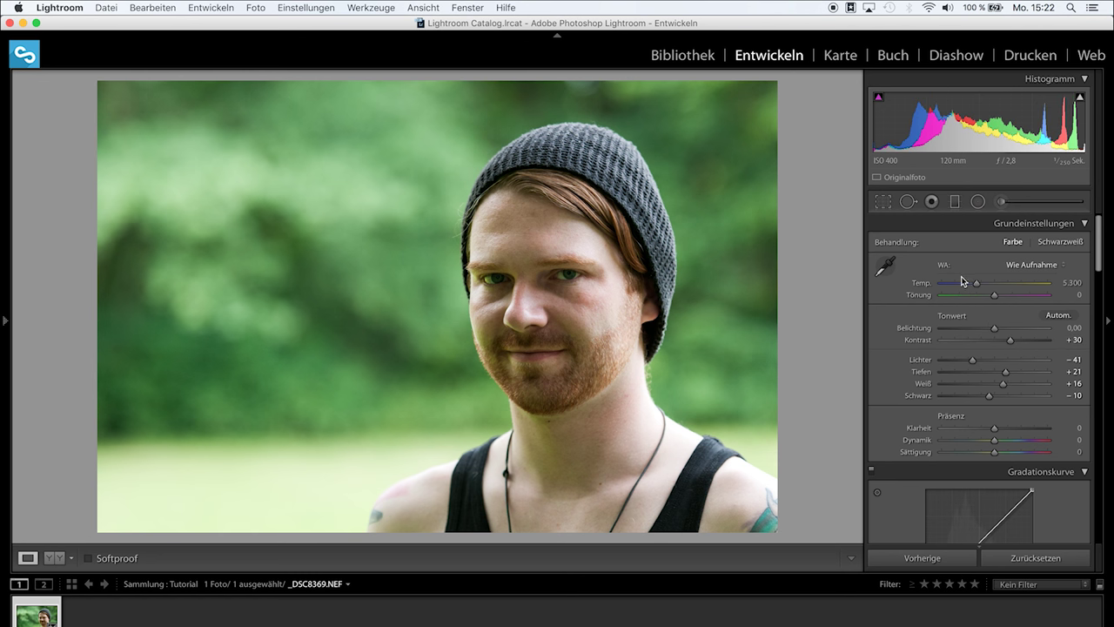
Step: Warm the Temp slider to 6.154 and drop Präsenz Sättigung to −27
{"action": "left_click_drag", "start_coordinate": [977, 283], "coordinate": [985, 283]}
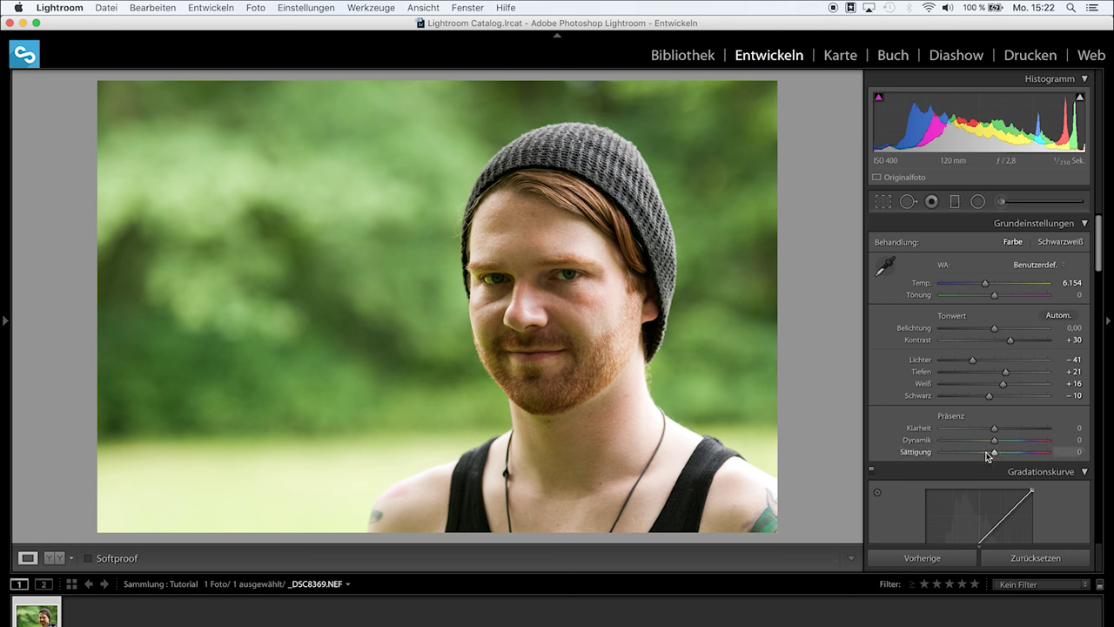
{"action": "left_click_drag", "start_coordinate": [994, 454], "coordinate": [980, 454]}
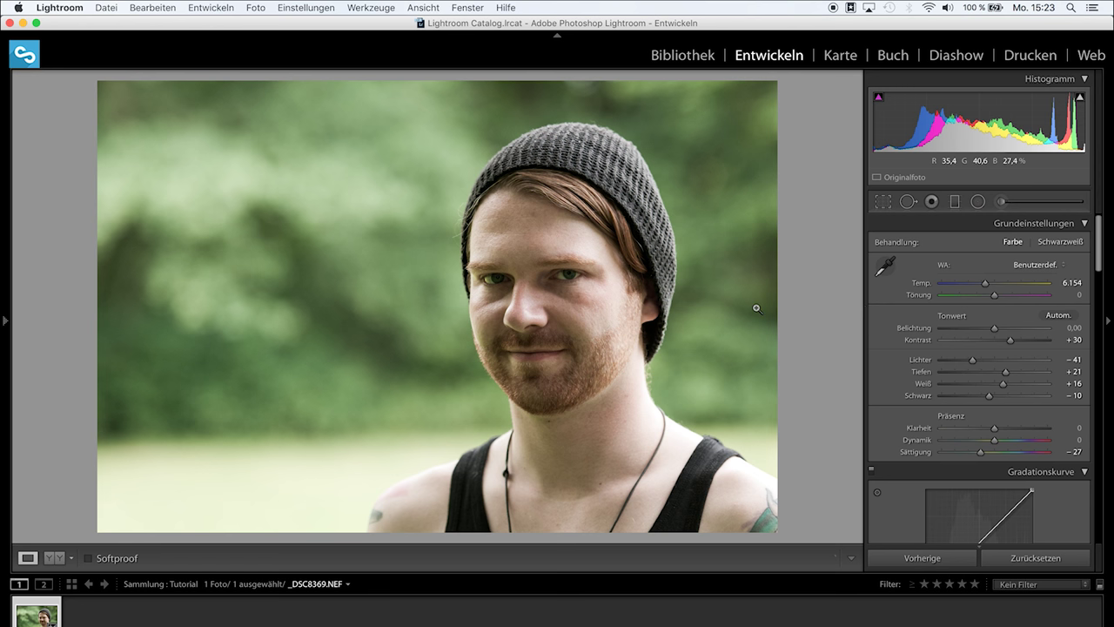
Step: In the HSL panel, shift Farbton Grün to −65 and lower Sättigung Grün to −35
{"action": "scroll", "coordinate": [876, 355], "scroll_direction": "down", "scroll_amount": 3}
{"action": "scroll", "coordinate": [876, 355], "scroll_direction": "down", "scroll_amount": 3}
{"action": "scroll", "coordinate": [877, 356], "scroll_direction": "down", "scroll_amount": 3}
{"action": "scroll", "coordinate": [876, 355], "scroll_direction": "down", "scroll_amount": 2}
{"action": "scroll", "coordinate": [876, 355], "scroll_direction": "down", "scroll_amount": 1}
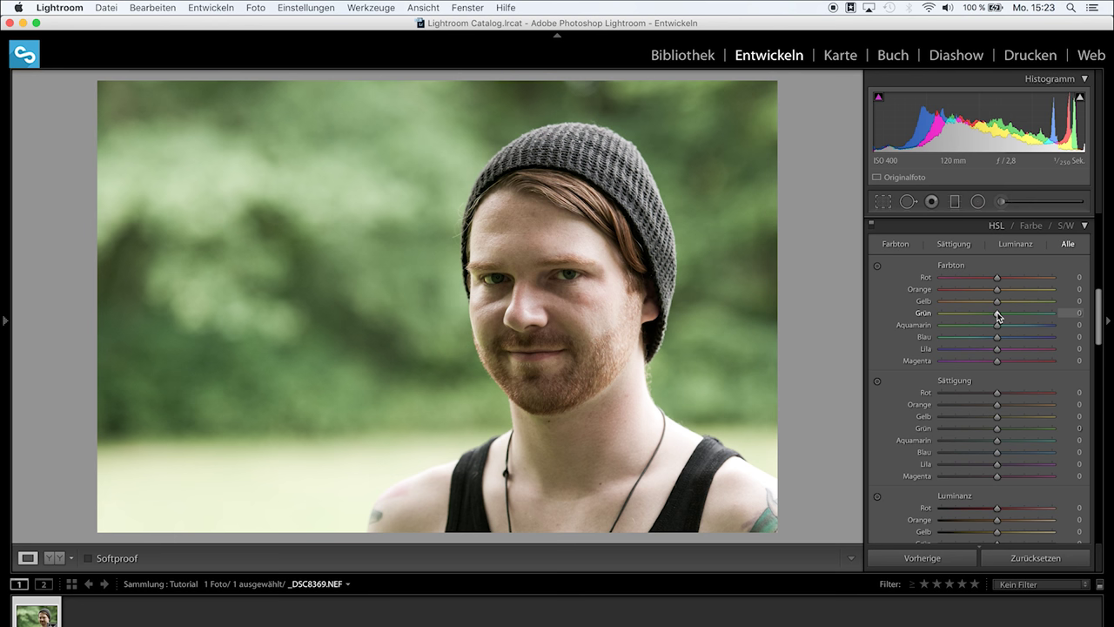
{"action": "left_click_drag", "start_coordinate": [997, 312], "coordinate": [977, 312]}
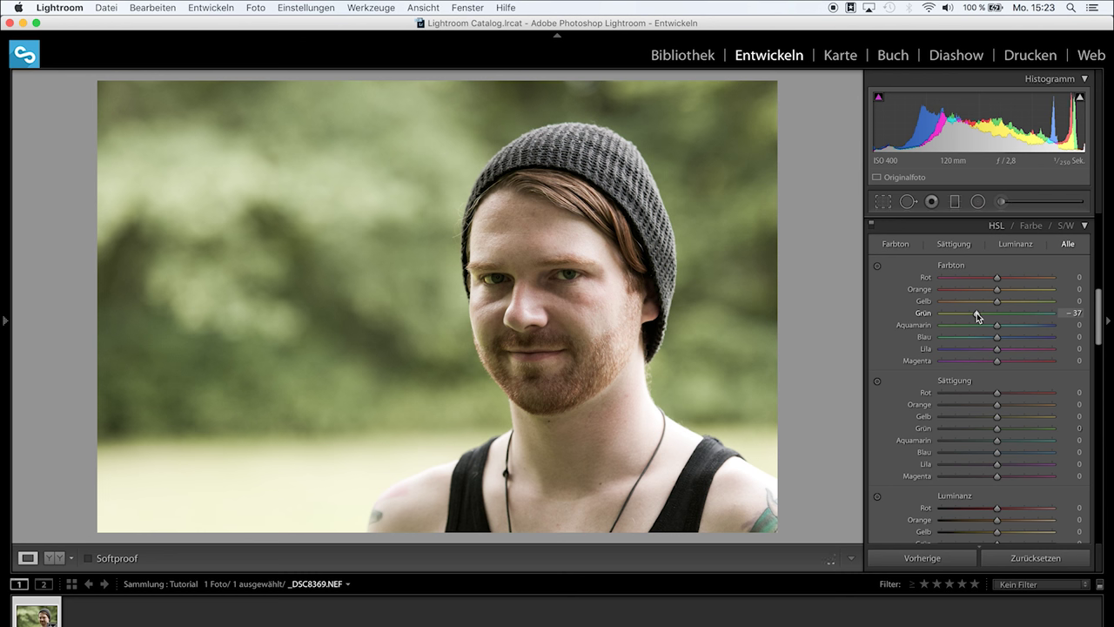
{"action": "left_click_drag", "start_coordinate": [977, 312], "coordinate": [959, 315]}
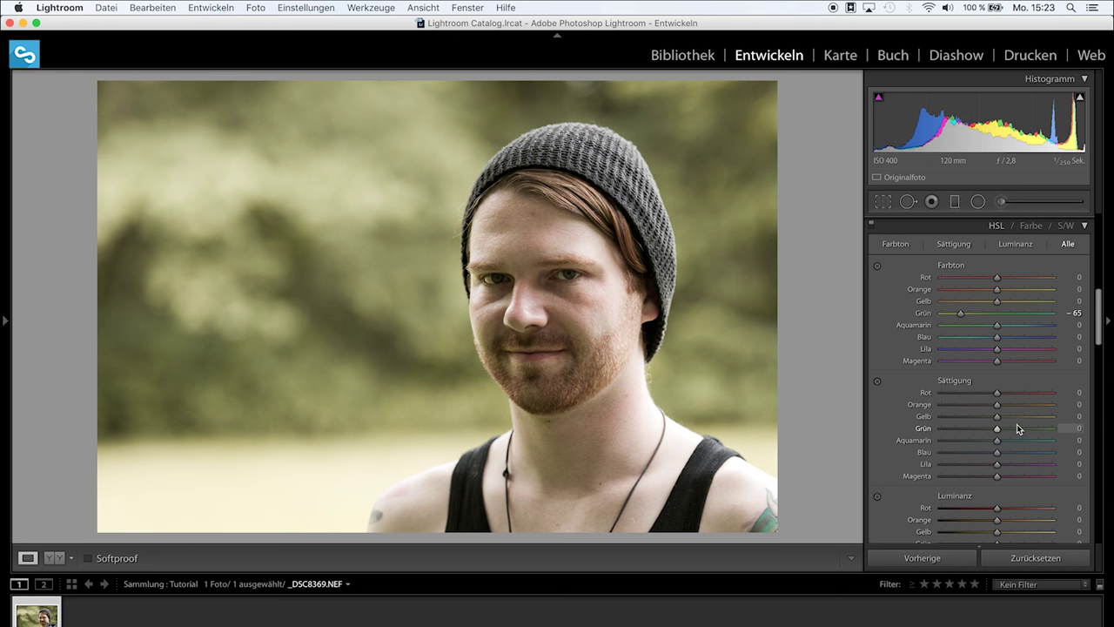
{"action": "left_click_drag", "start_coordinate": [999, 428], "coordinate": [974, 428]}
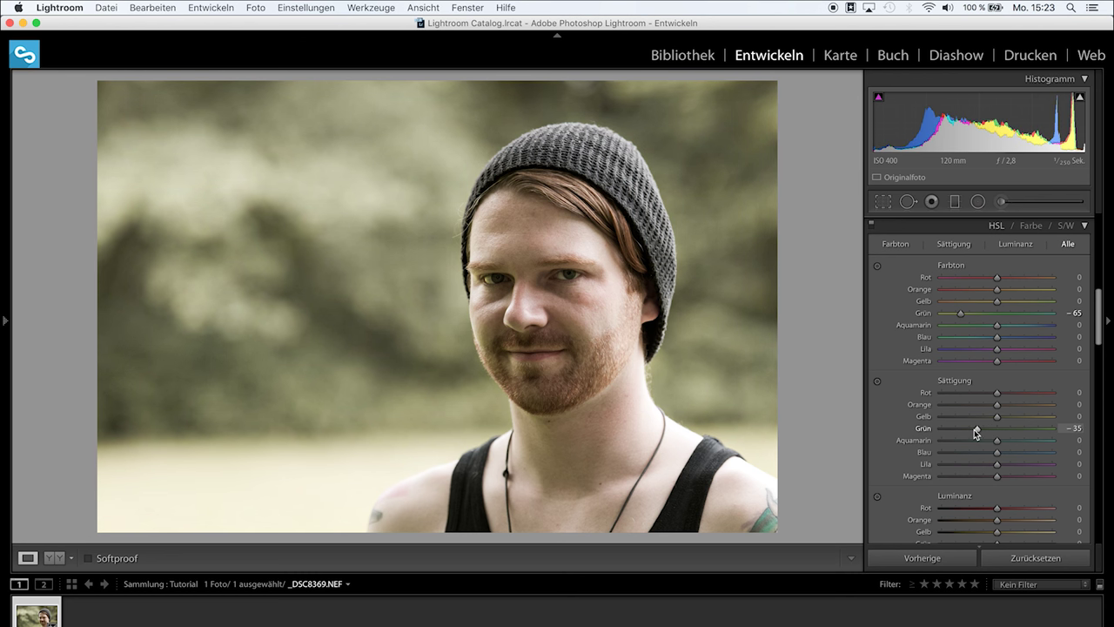
Step: Give the Teiltonung highlights a yellow tint with hue 57 and saturation 73
{"action": "scroll", "coordinate": [1034, 450], "scroll_direction": "down", "scroll_amount": 3}
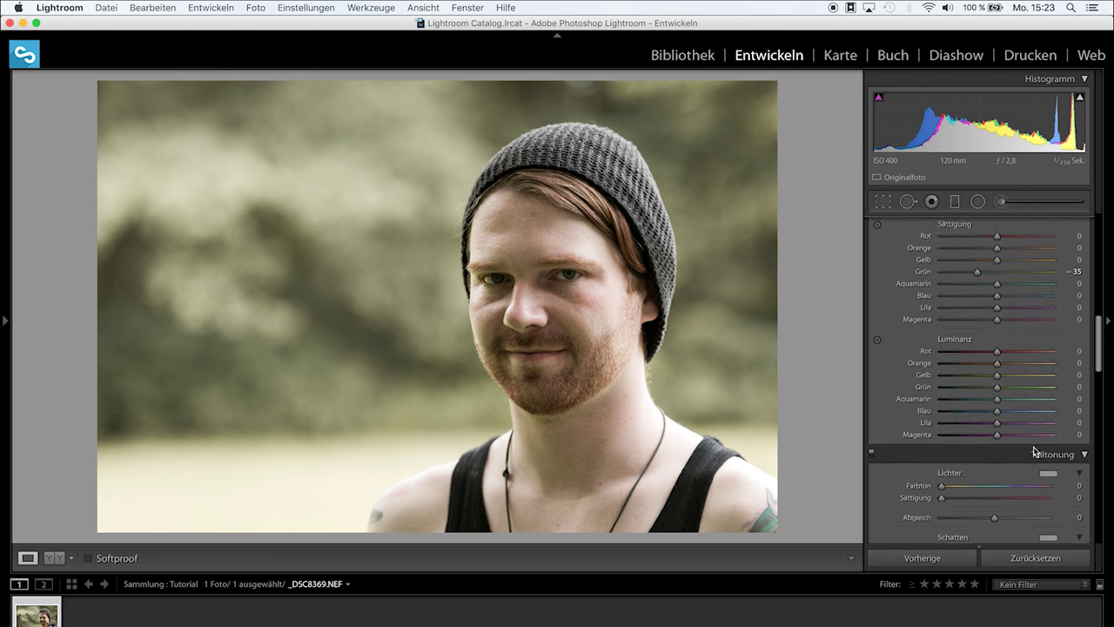
{"action": "scroll", "coordinate": [1034, 450], "scroll_direction": "down", "scroll_amount": 3}
{"action": "scroll", "coordinate": [1034, 450], "scroll_direction": "down", "scroll_amount": 2}
{"action": "scroll", "coordinate": [1033, 450], "scroll_direction": "up", "scroll_amount": 2}
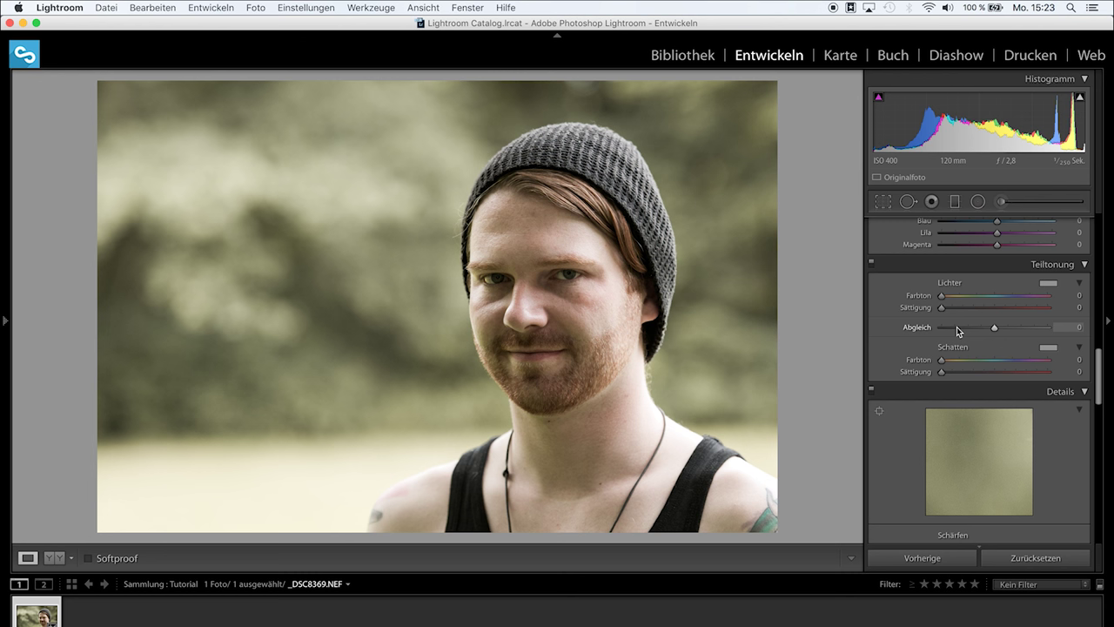
{"action": "left_click_drag", "start_coordinate": [940, 298], "coordinate": [962, 300]}
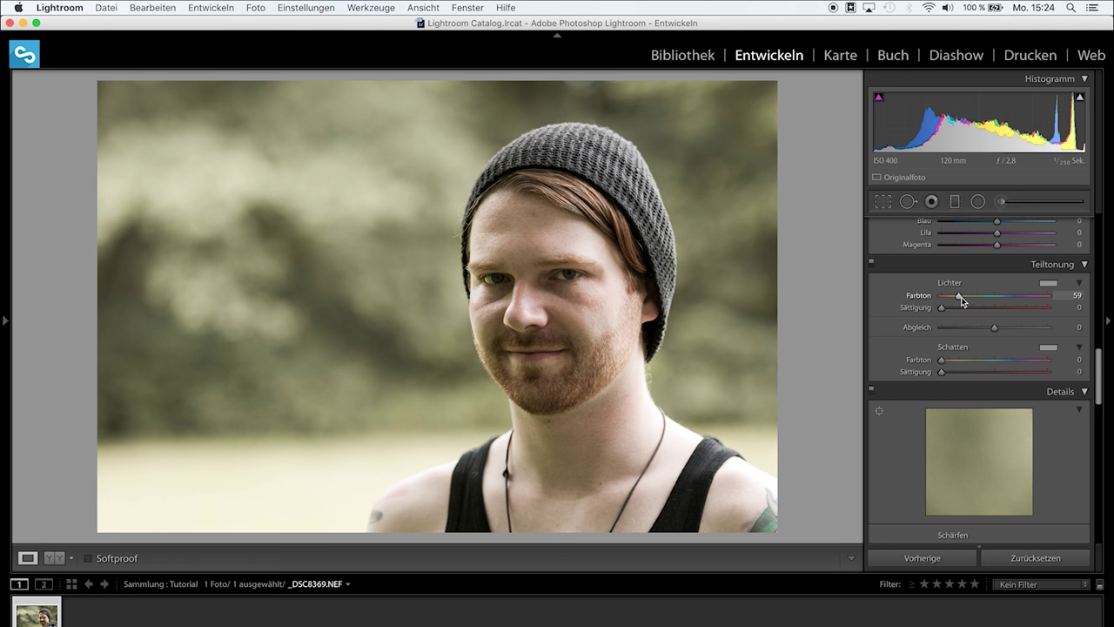
{"action": "left_click_drag", "start_coordinate": [961, 300], "coordinate": [959, 301]}
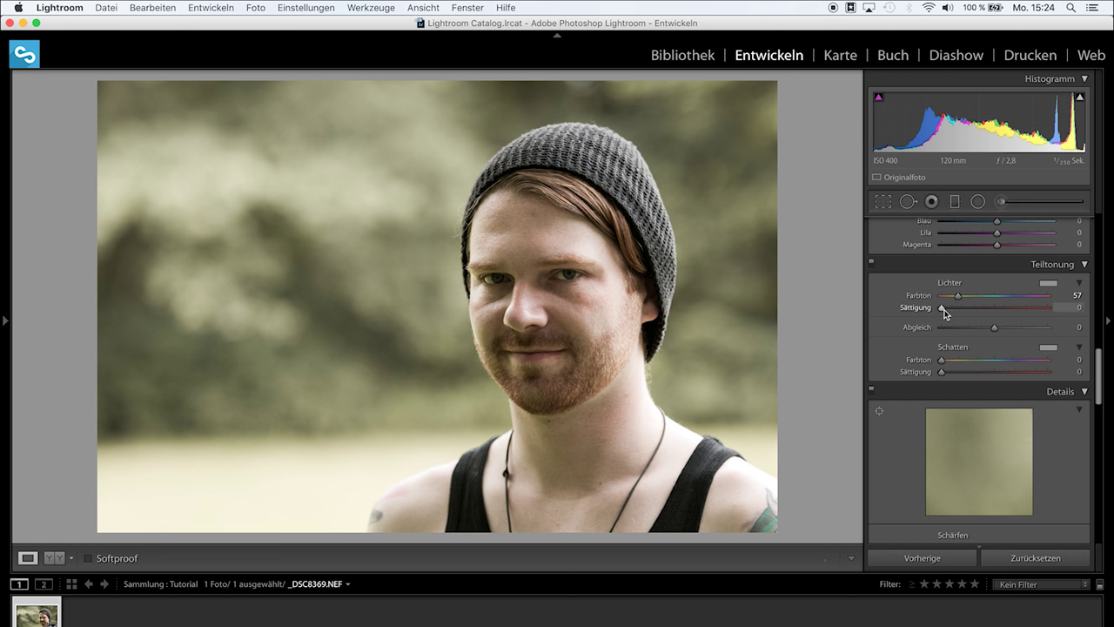
{"action": "left_click_drag", "start_coordinate": [943, 309], "coordinate": [1021, 307]}
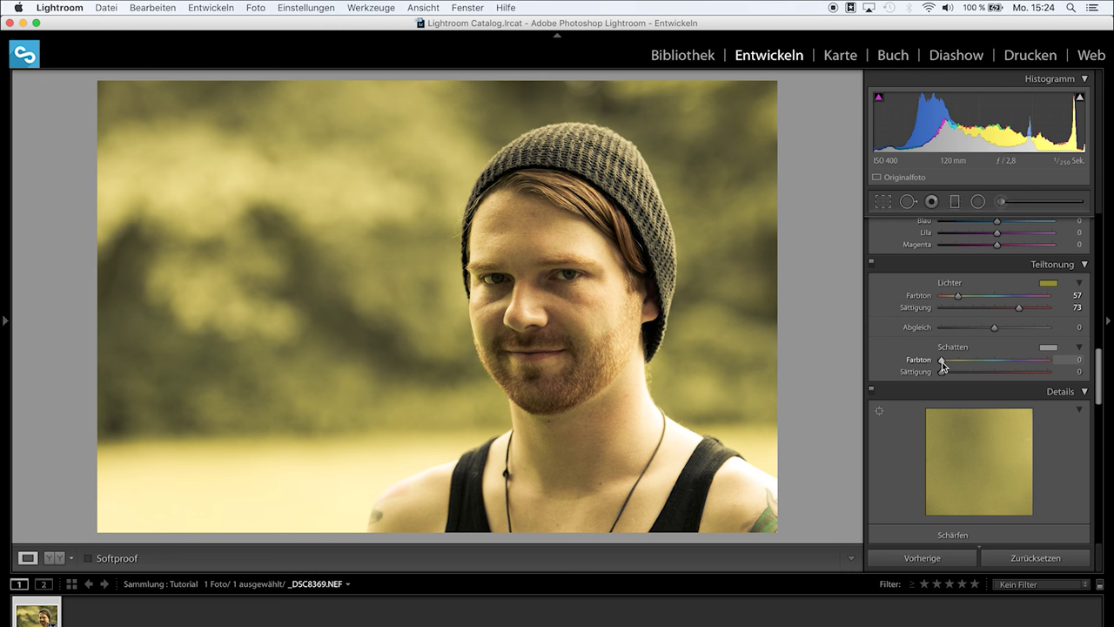
Step: Tint the Teiltonung shadows to hue 237 at saturation 82, and set Abgleich to +41
{"action": "left_click_drag", "start_coordinate": [943, 366], "coordinate": [1013, 366]}
{"action": "left_click_drag", "start_coordinate": [942, 372], "coordinate": [1023, 371]}
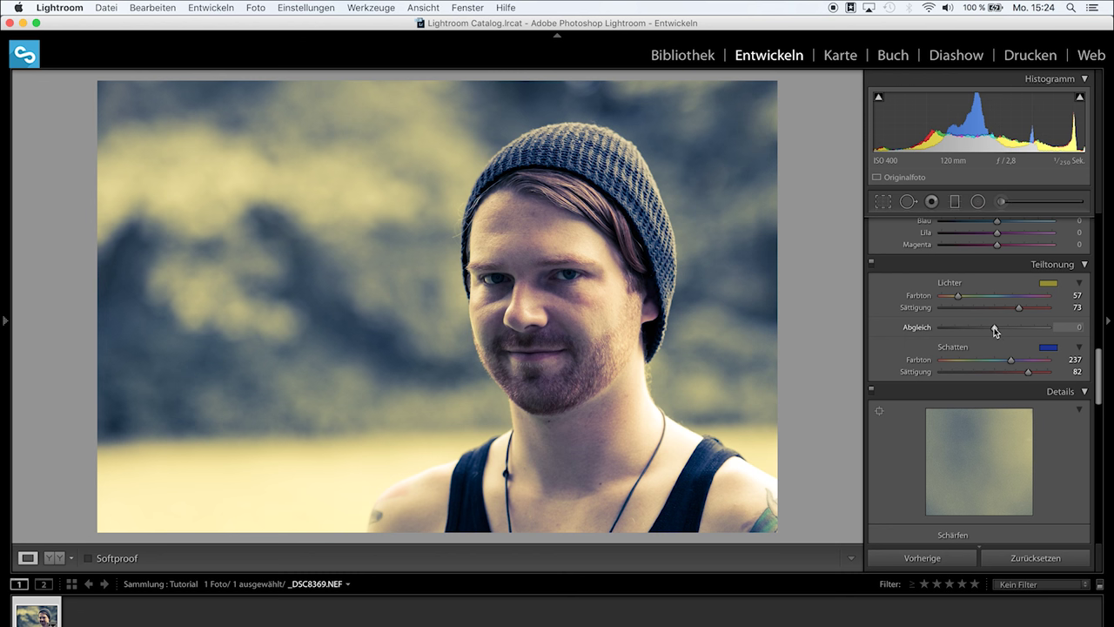
{"action": "left_click_drag", "start_coordinate": [995, 327], "coordinate": [1007, 328]}
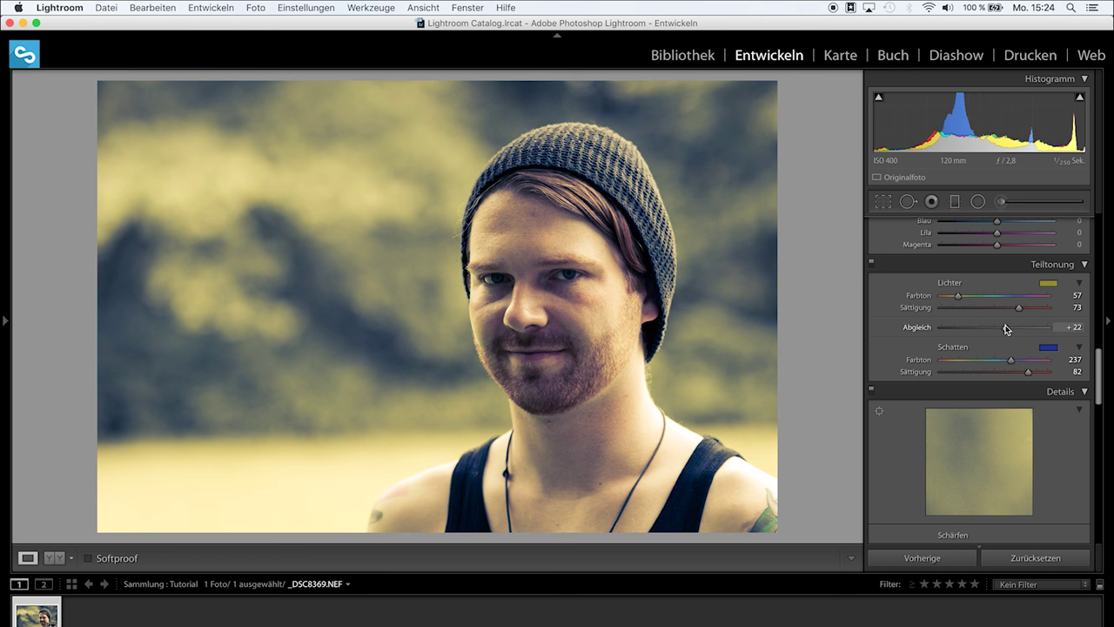
{"action": "left_click_drag", "start_coordinate": [1005, 328], "coordinate": [1005, 329]}
{"action": "left_click_drag", "start_coordinate": [1005, 329], "coordinate": [1014, 329]}
{"action": "left_click_drag", "start_coordinate": [1015, 329], "coordinate": [1017, 329]}
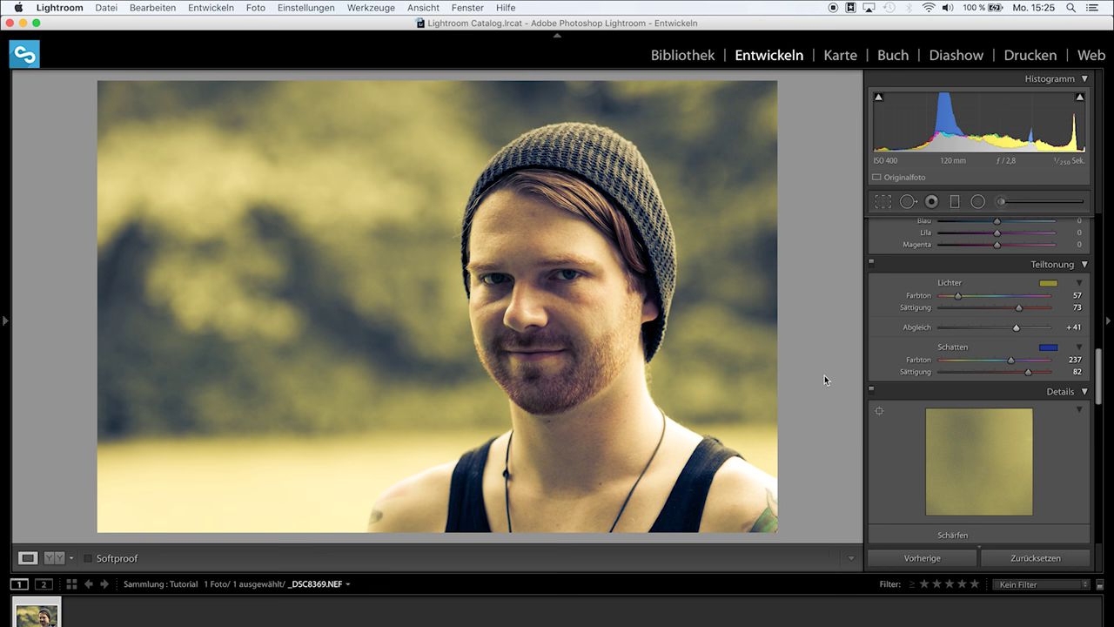
Step: Set sharpening Betrag to 81 and Maskieren to 20, previewing the mask with Alt
{"action": "scroll", "coordinate": [926, 410], "scroll_direction": "down", "scroll_amount": 5}
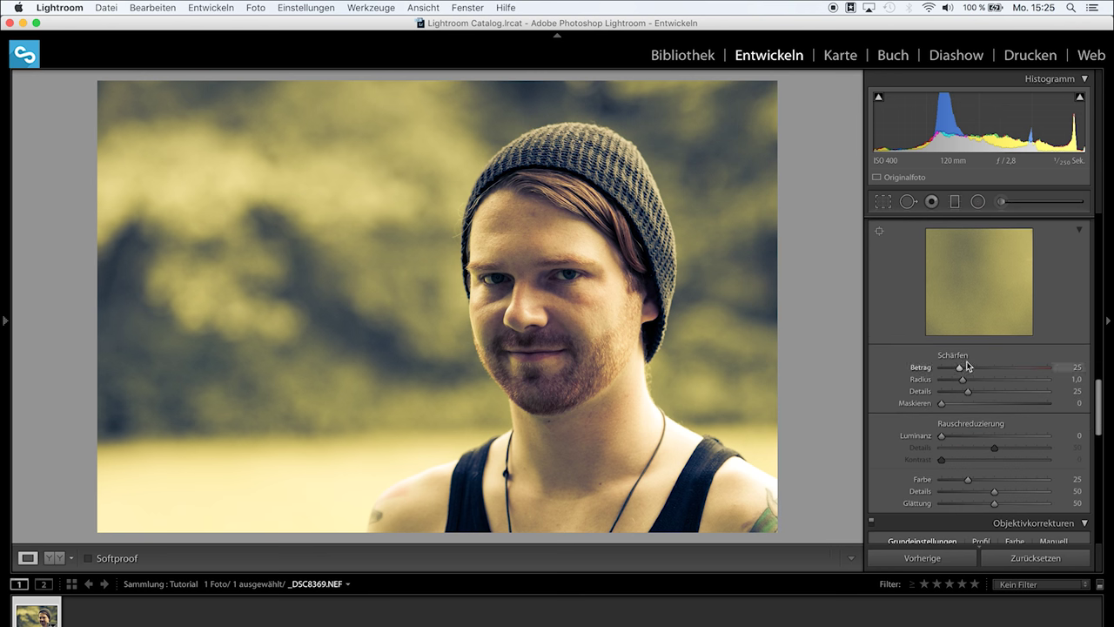
{"action": "left_click_drag", "start_coordinate": [959, 370], "coordinate": [1000, 370]}
{"action": "key", "text": "alt"}
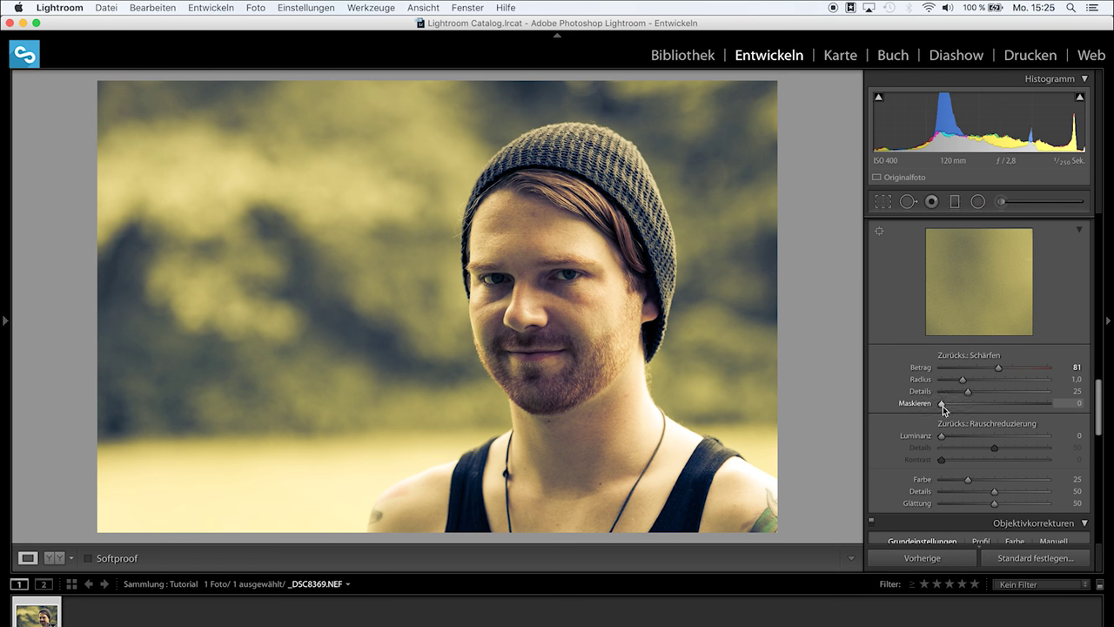
{"action": "left_click_drag", "start_coordinate": [943, 406], "coordinate": [963, 405]}
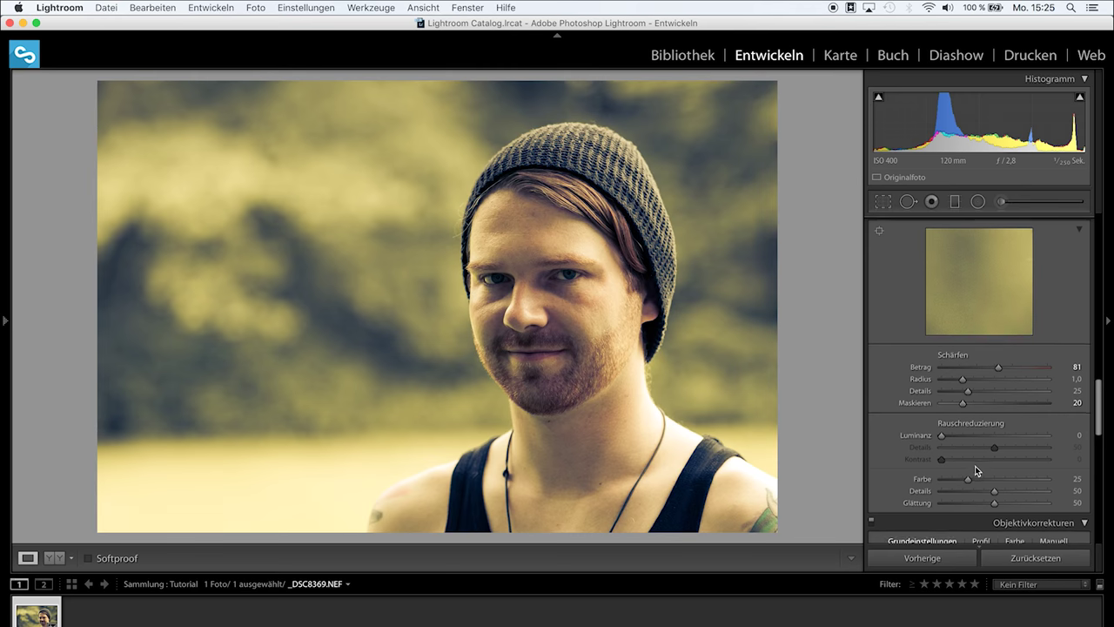
Step: Toggle Profilkorrekturen aktivieren on and back off, leaving lens profile corrections disabled
{"action": "scroll", "coordinate": [975, 466], "scroll_direction": "down", "scroll_amount": 2}
{"action": "scroll", "coordinate": [977, 470], "scroll_direction": "down", "scroll_amount": 1}
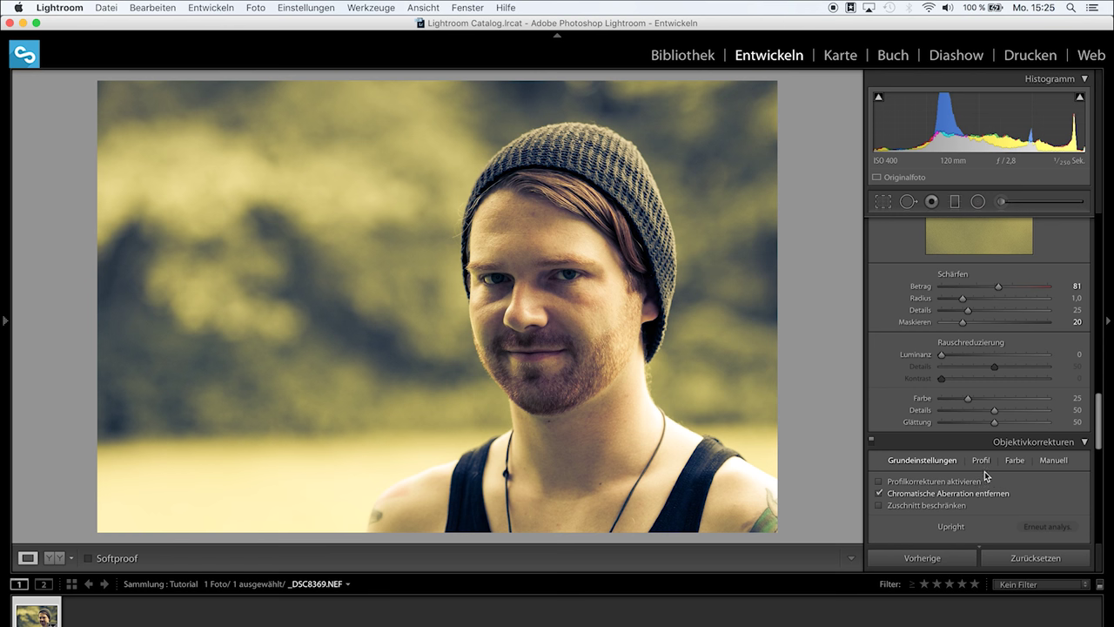
{"action": "left_click", "coordinate": [948, 482]}
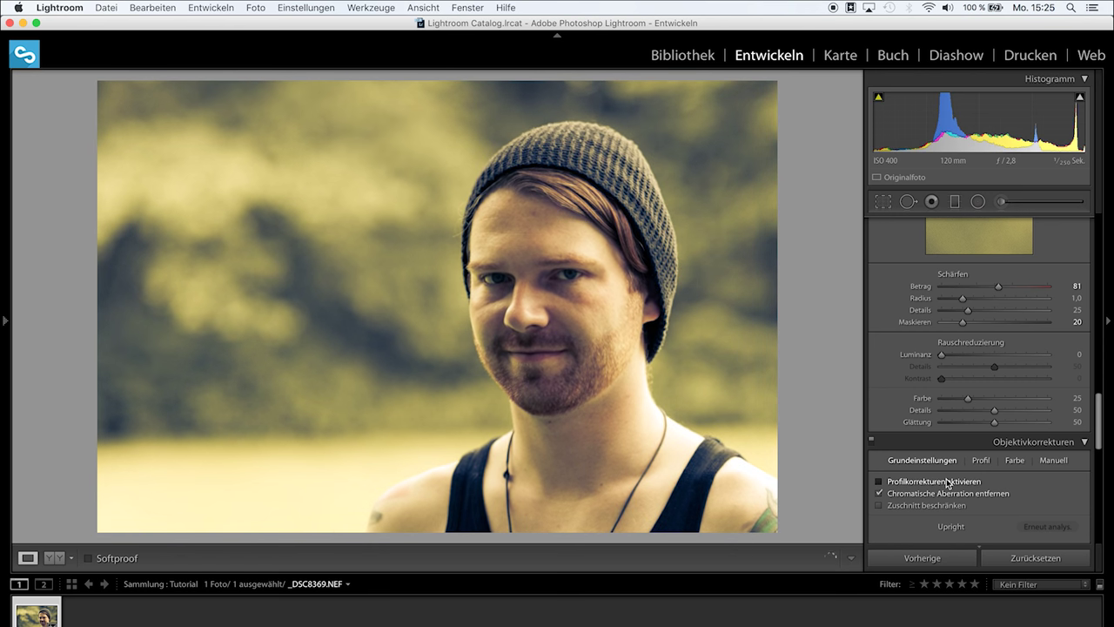
{"action": "left_click", "coordinate": [948, 482]}
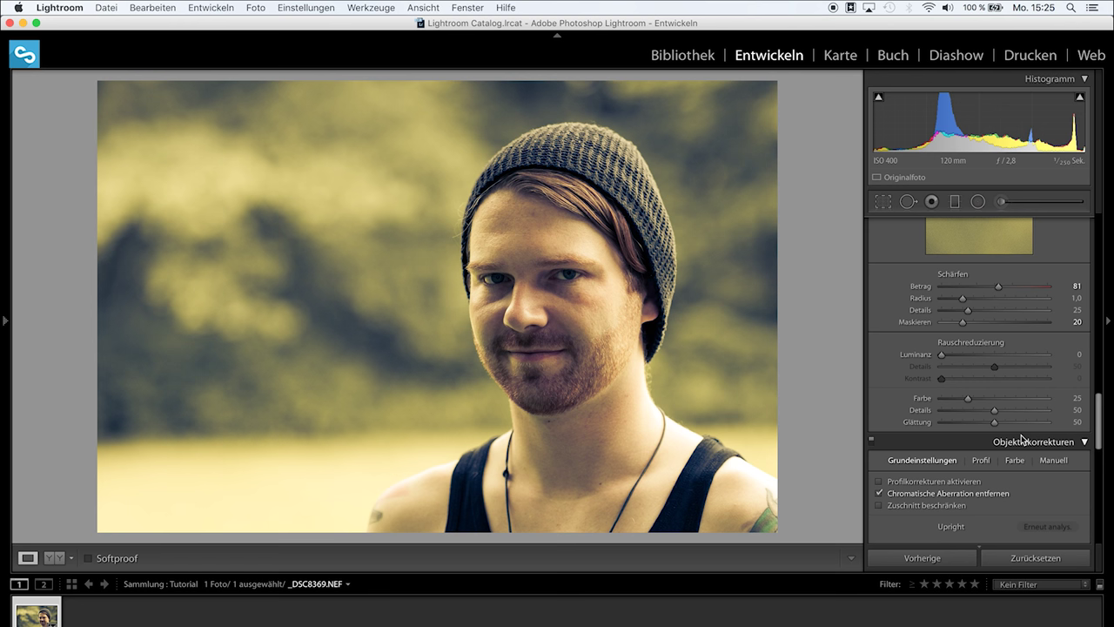
Step: Lower the Präsenz Sättigung from −27 to −39 in Grundeinstellungen
{"action": "scroll", "coordinate": [1022, 439], "scroll_direction": "up", "scroll_amount": 2}
{"action": "scroll", "coordinate": [1022, 439], "scroll_direction": "up", "scroll_amount": 4}
{"action": "scroll", "coordinate": [1022, 440], "scroll_direction": "up", "scroll_amount": 5}
{"action": "scroll", "coordinate": [1022, 439], "scroll_direction": "up", "scroll_amount": 5}
{"action": "scroll", "coordinate": [1023, 439], "scroll_direction": "up", "scroll_amount": 2}
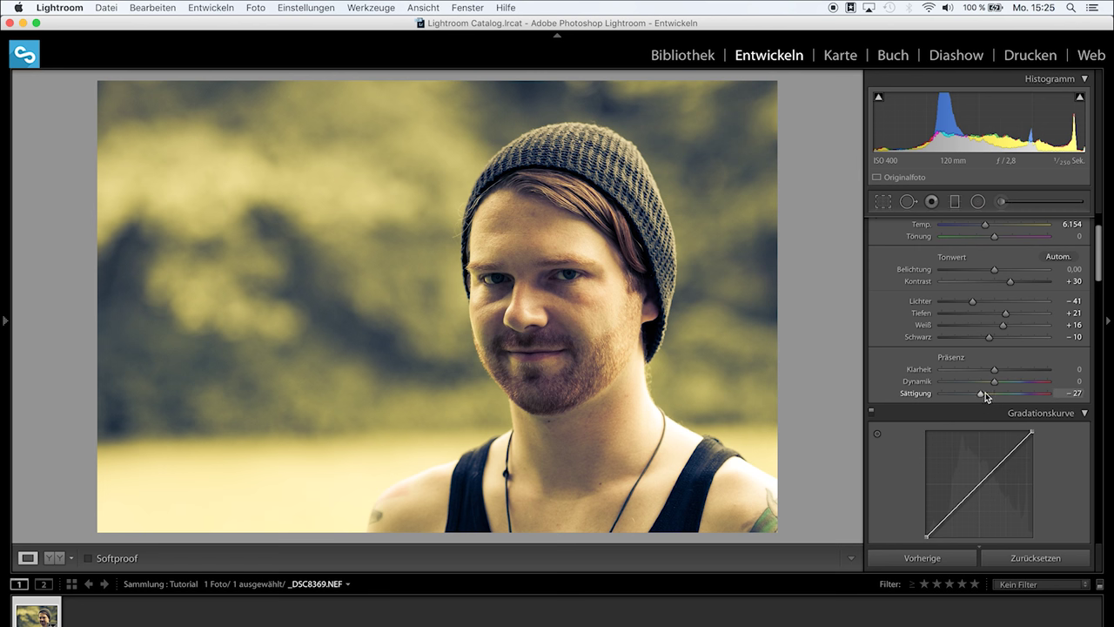
{"action": "left_click_drag", "start_coordinate": [980, 393], "coordinate": [972, 396]}
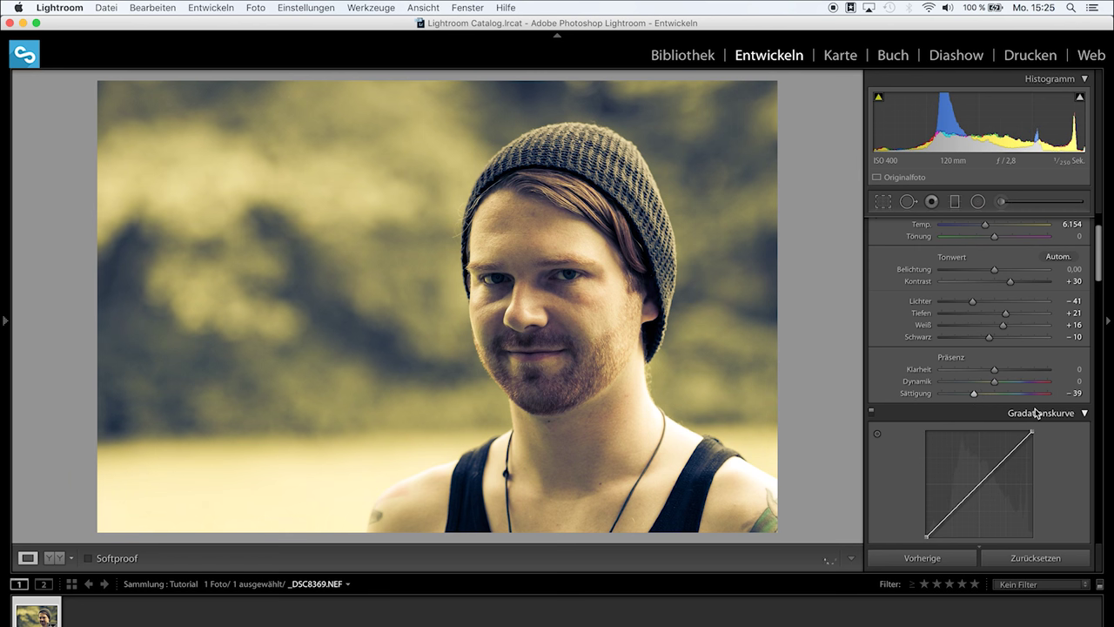
Step: Reduce the split-toning shadow saturation from 82 to 65
{"action": "scroll", "coordinate": [1035, 414], "scroll_direction": "down", "scroll_amount": 4}
{"action": "scroll", "coordinate": [1036, 413], "scroll_direction": "down", "scroll_amount": 4}
{"action": "scroll", "coordinate": [1035, 414], "scroll_direction": "down", "scroll_amount": 5}
{"action": "scroll", "coordinate": [1035, 413], "scroll_direction": "down", "scroll_amount": 3}
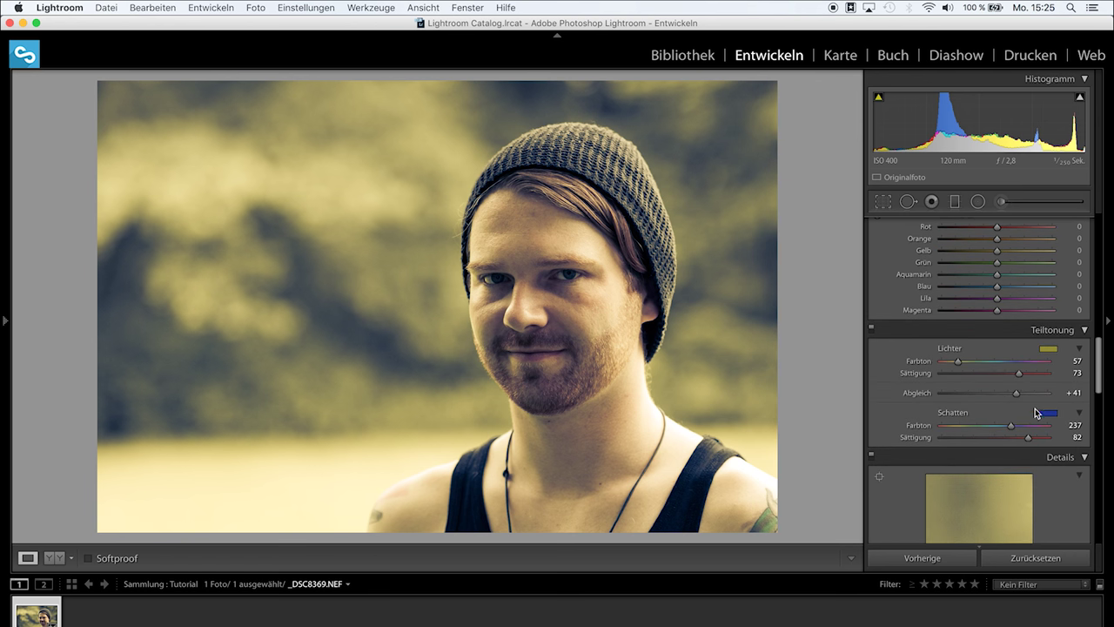
{"action": "left_click_drag", "start_coordinate": [1014, 443], "coordinate": [1010, 443]}
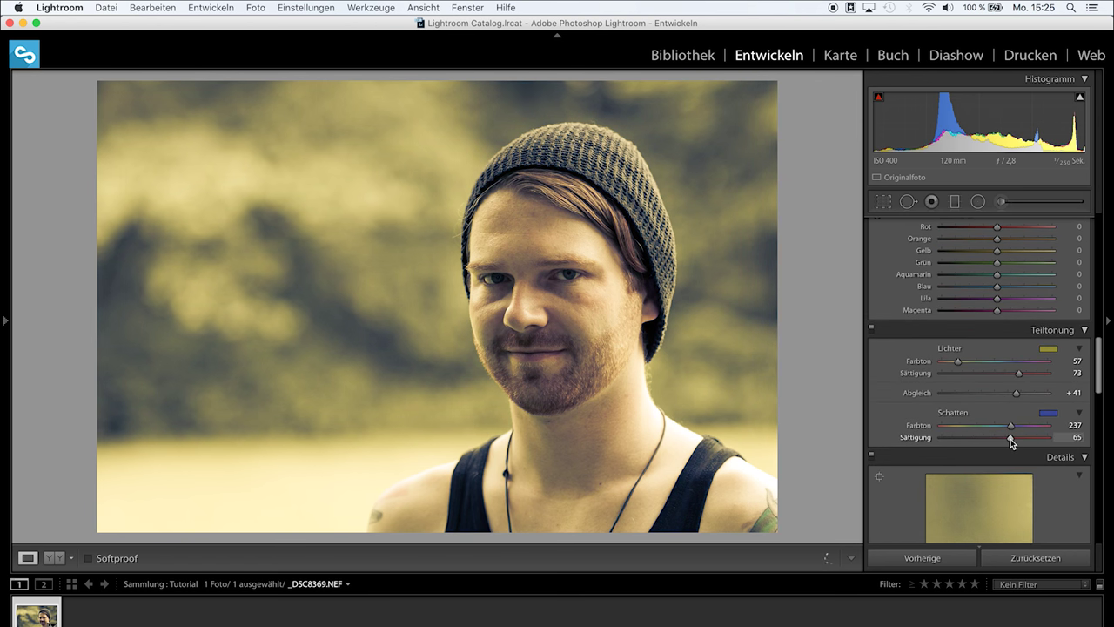
Step: Cut highlight toning saturation to 50 and set Kontrast +50, Weiß +28, Schwarz −29
{"action": "left_click_drag", "start_coordinate": [1004, 379], "coordinate": [993, 377]}
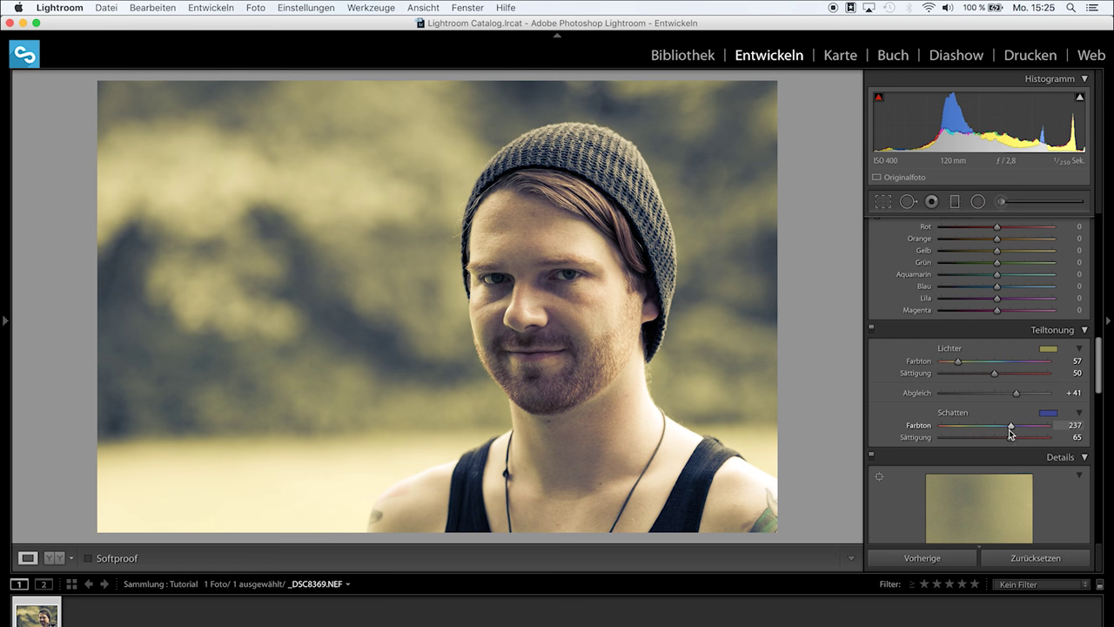
{"action": "scroll", "coordinate": [984, 431], "scroll_direction": "up", "scroll_amount": 5}
{"action": "scroll", "coordinate": [981, 430], "scroll_direction": "up", "scroll_amount": 8}
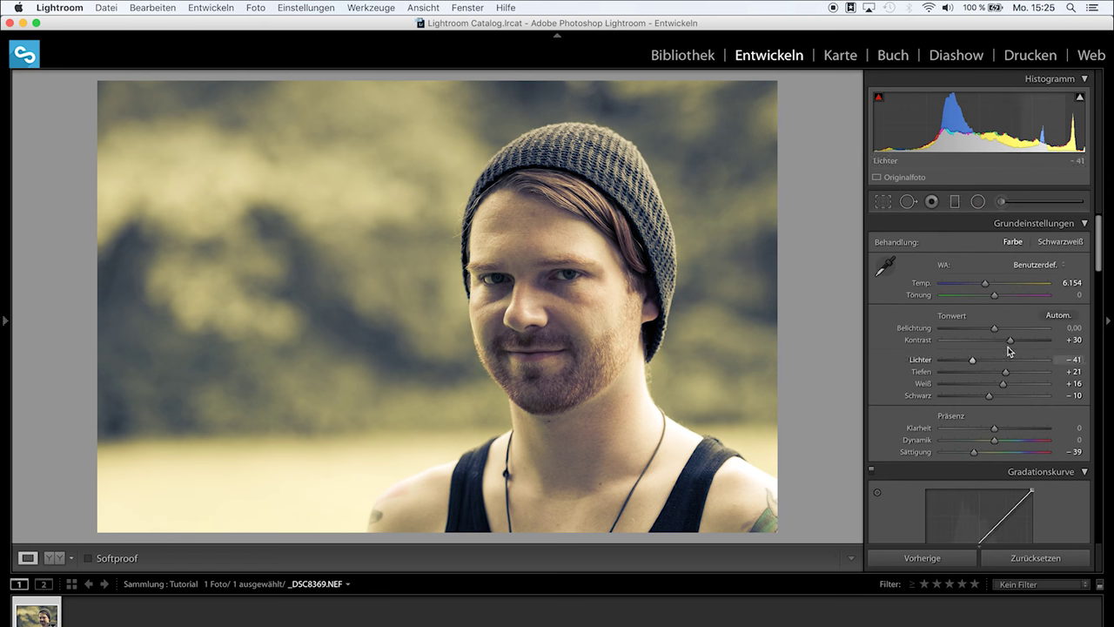
{"action": "left_click_drag", "start_coordinate": [1008, 340], "coordinate": [1020, 340]}
{"action": "left_click_drag", "start_coordinate": [1003, 384], "coordinate": [979, 395], "text": "alt"}
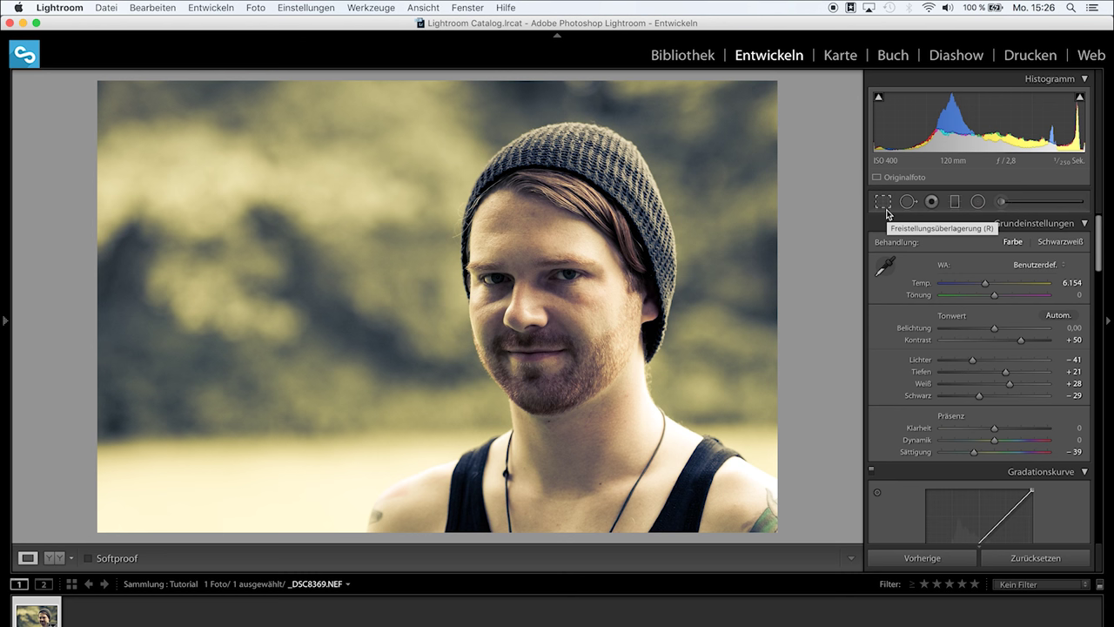
Step: Crop the portrait to 16 x 9, nudge the photo down slightly, and apply
{"action": "left_click", "coordinate": [884, 204]}
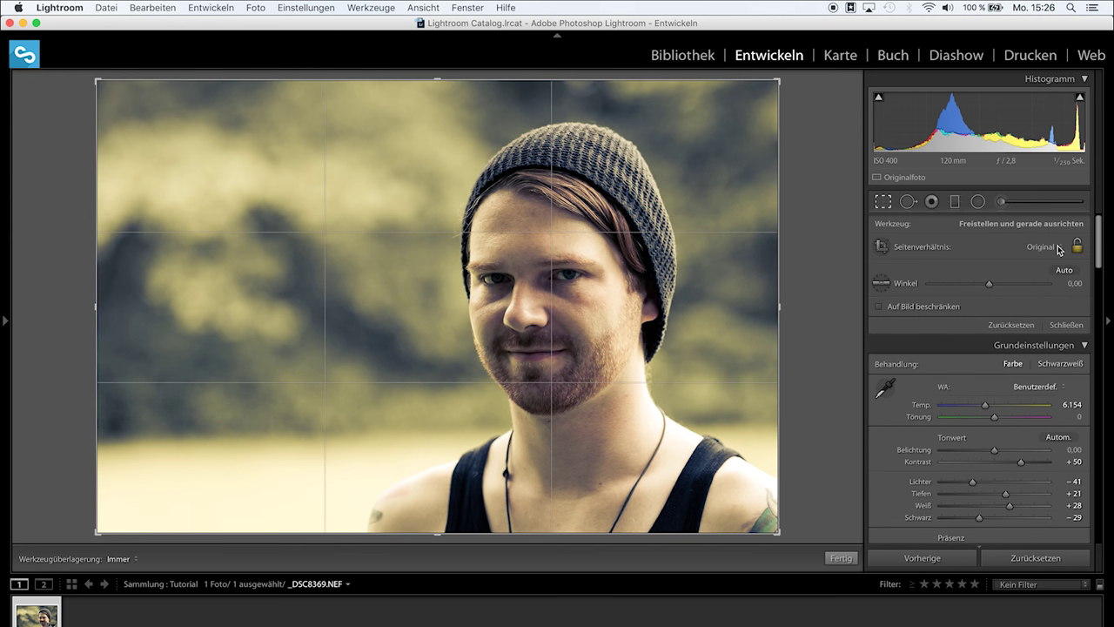
{"action": "left_click", "coordinate": [1059, 250]}
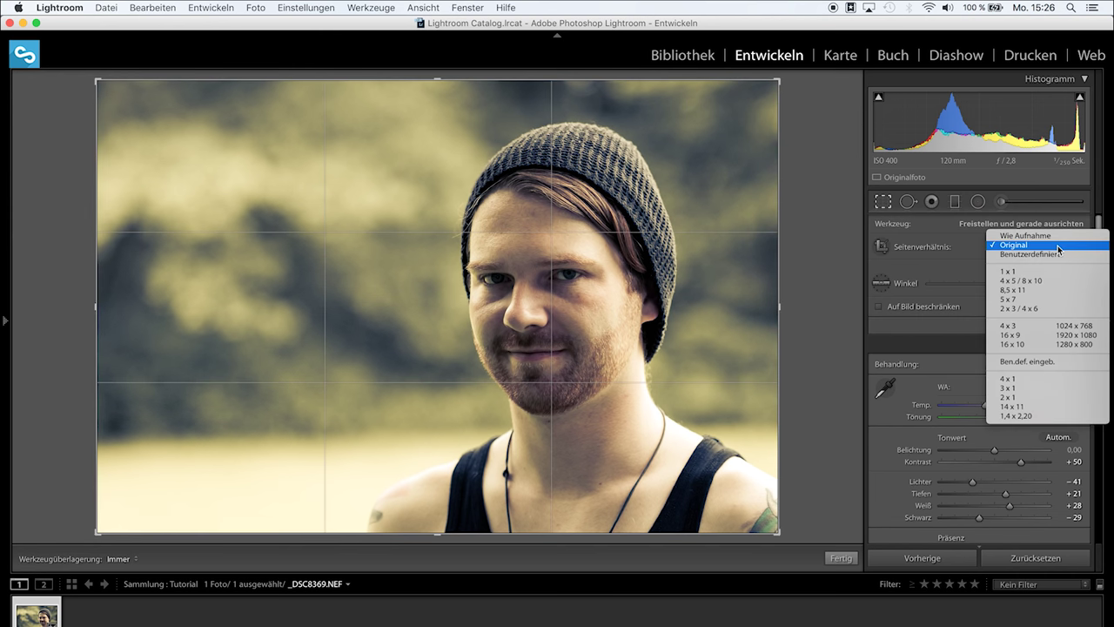
{"action": "left_click", "coordinate": [1050, 334]}
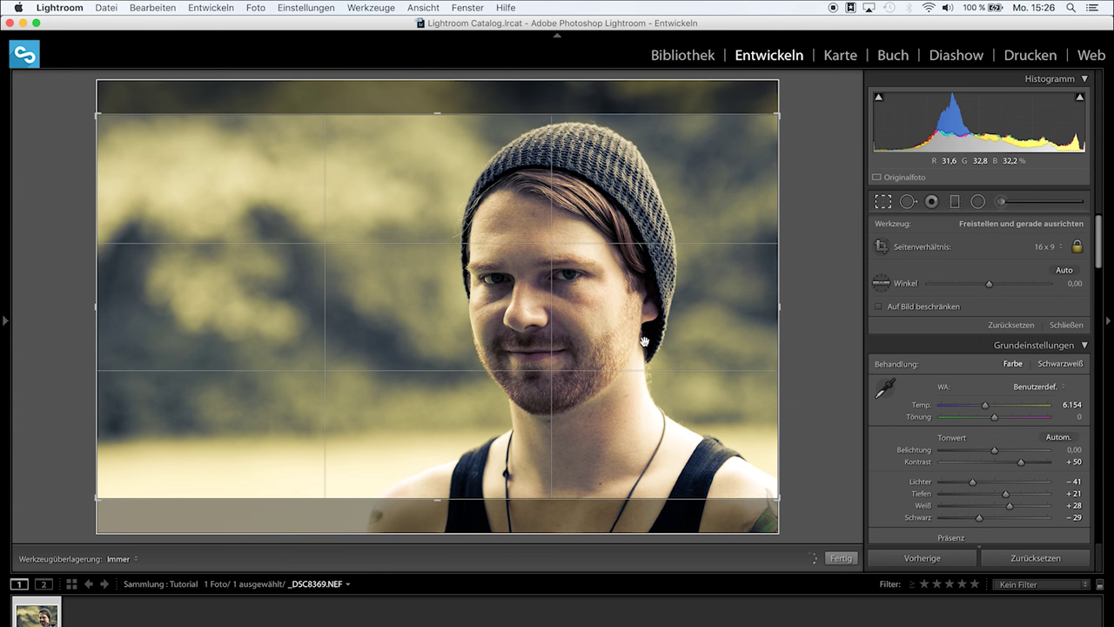
{"action": "left_click_drag", "start_coordinate": [644, 341], "coordinate": [643, 347]}
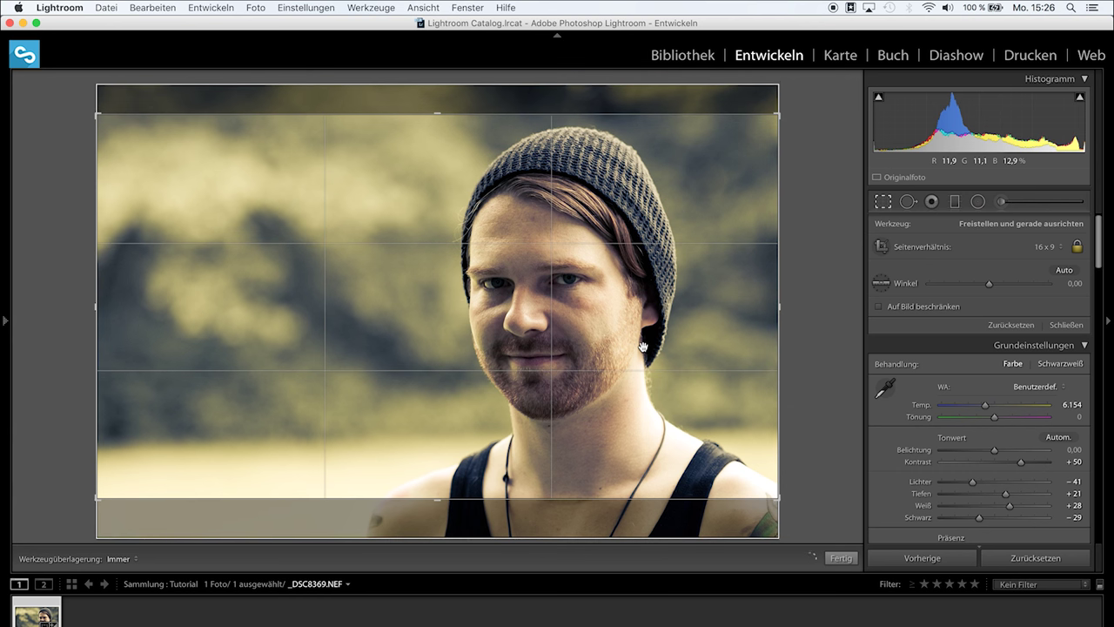
{"action": "key", "text": "Return"}
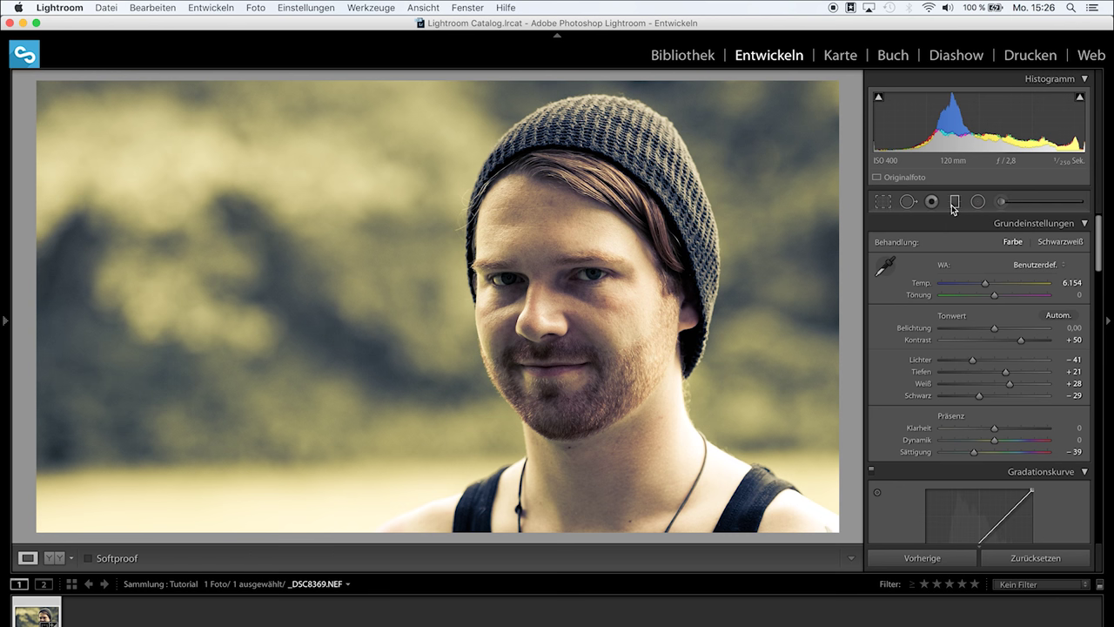
Step: Add a hard-edged graduated filter at the top edge with saturation reset and exposure −4.00
{"action": "left_click", "coordinate": [954, 203]}
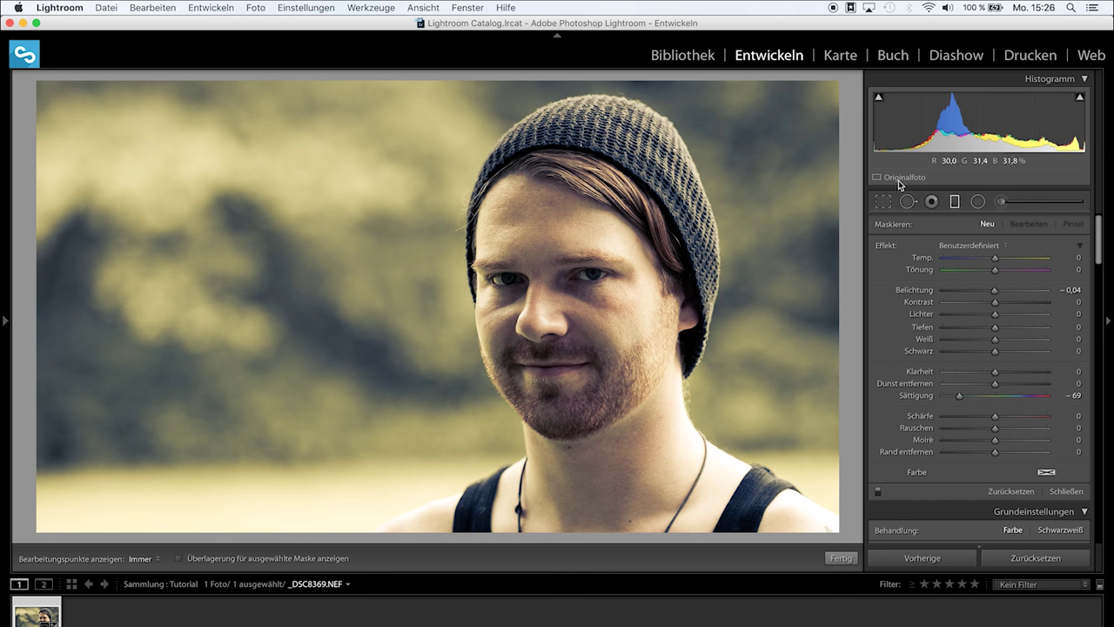
{"action": "left_click", "coordinate": [997, 399]}
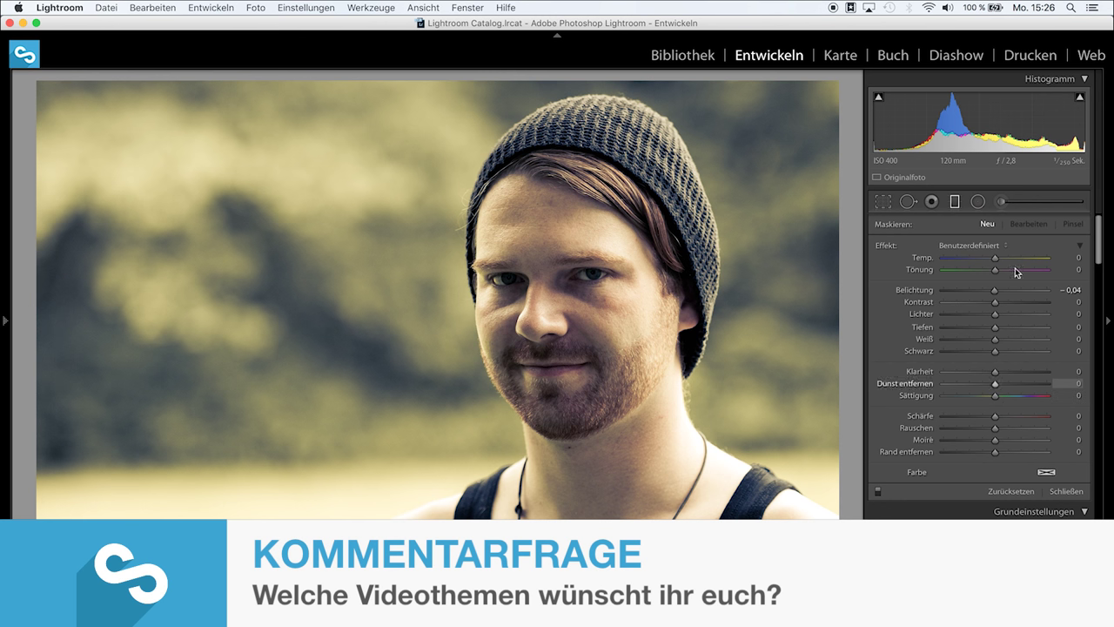
{"action": "left_click_drag", "start_coordinate": [995, 290], "coordinate": [923, 298]}
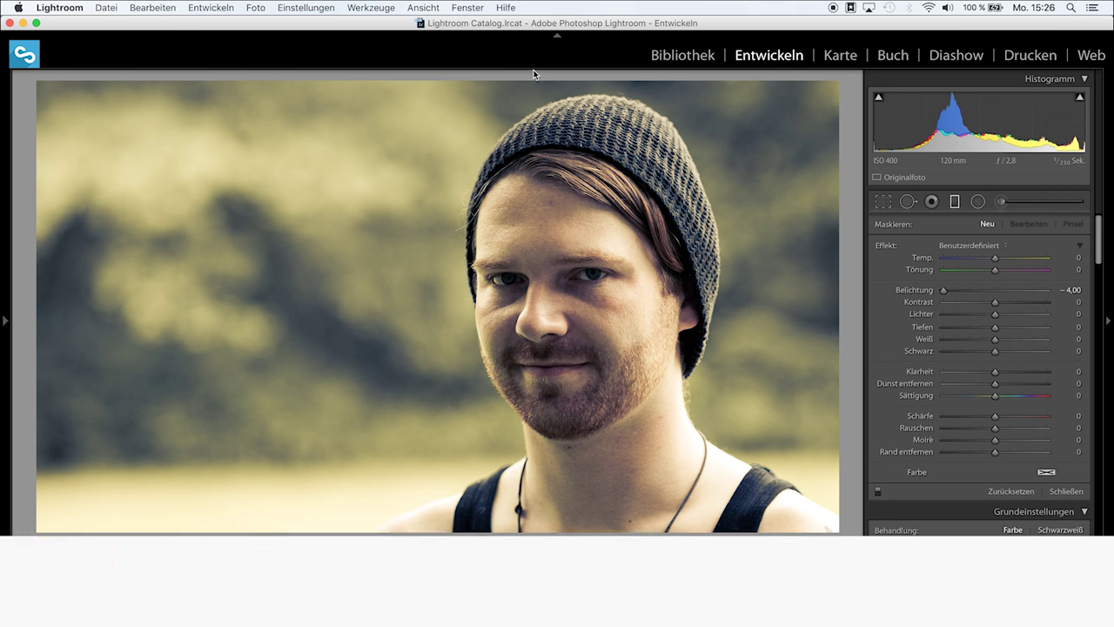
{"action": "left_click", "coordinate": [505, 118]}
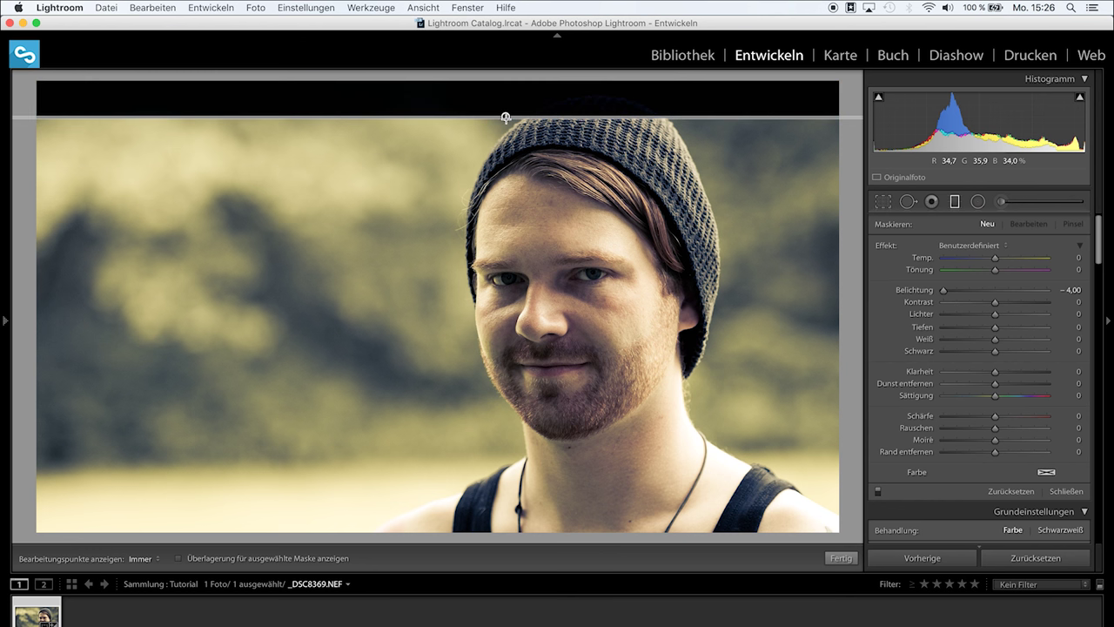
{"action": "left_click_drag", "start_coordinate": [505, 118], "coordinate": [506, 116]}
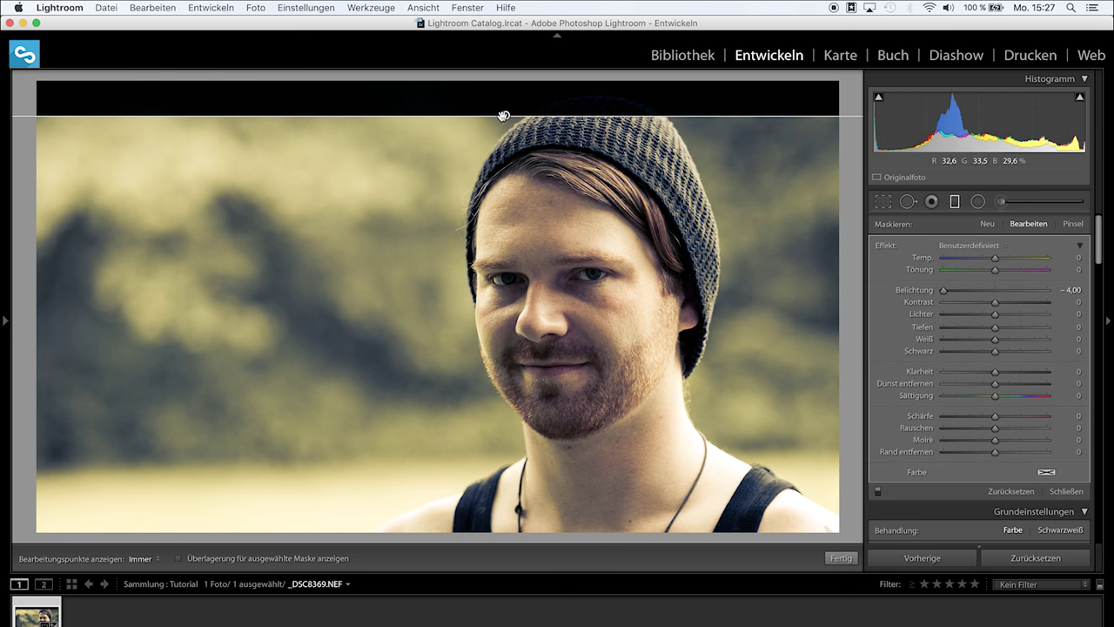
{"action": "left_click_drag", "start_coordinate": [505, 116], "coordinate": [504, 128]}
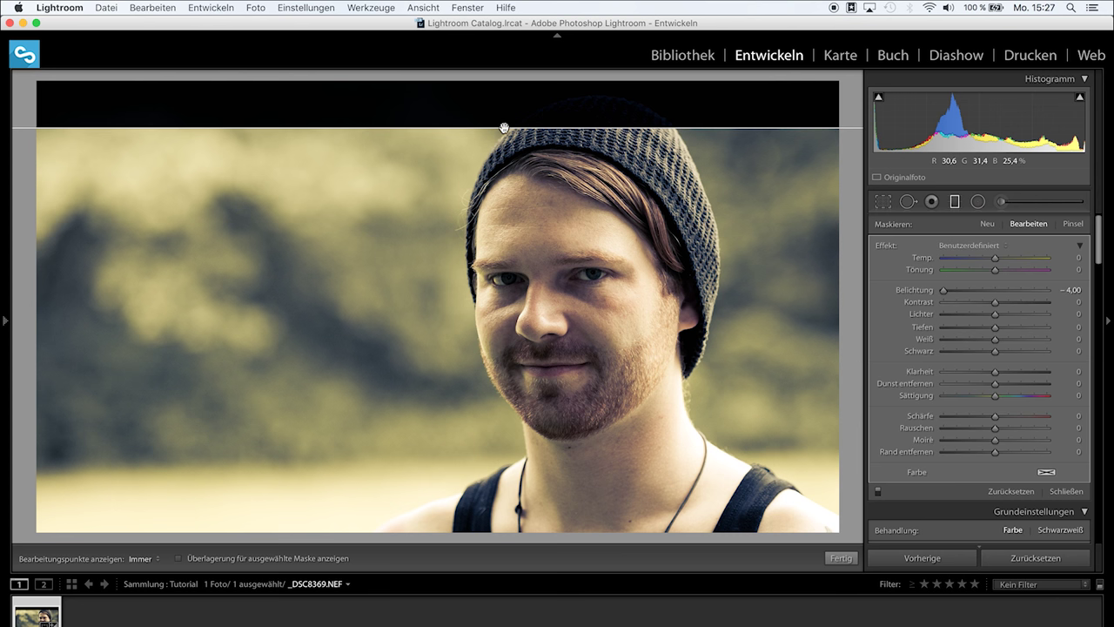
Step: Show the filter mask overlay and duplicate the top graduated filter
{"action": "key", "text": "o"}
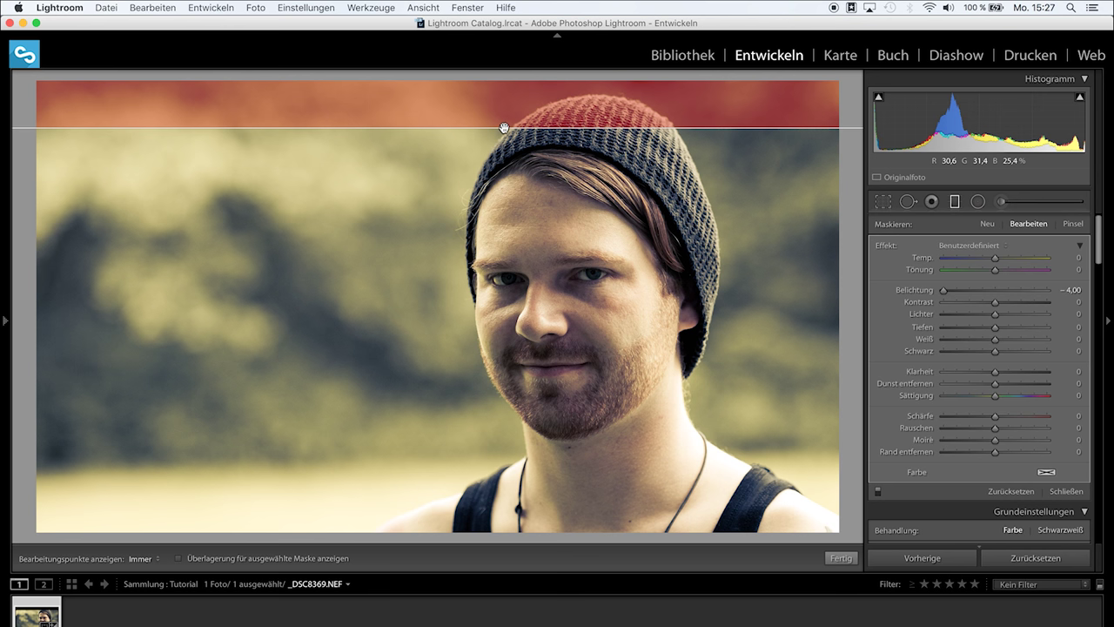
{"action": "right_click", "coordinate": [541, 107]}
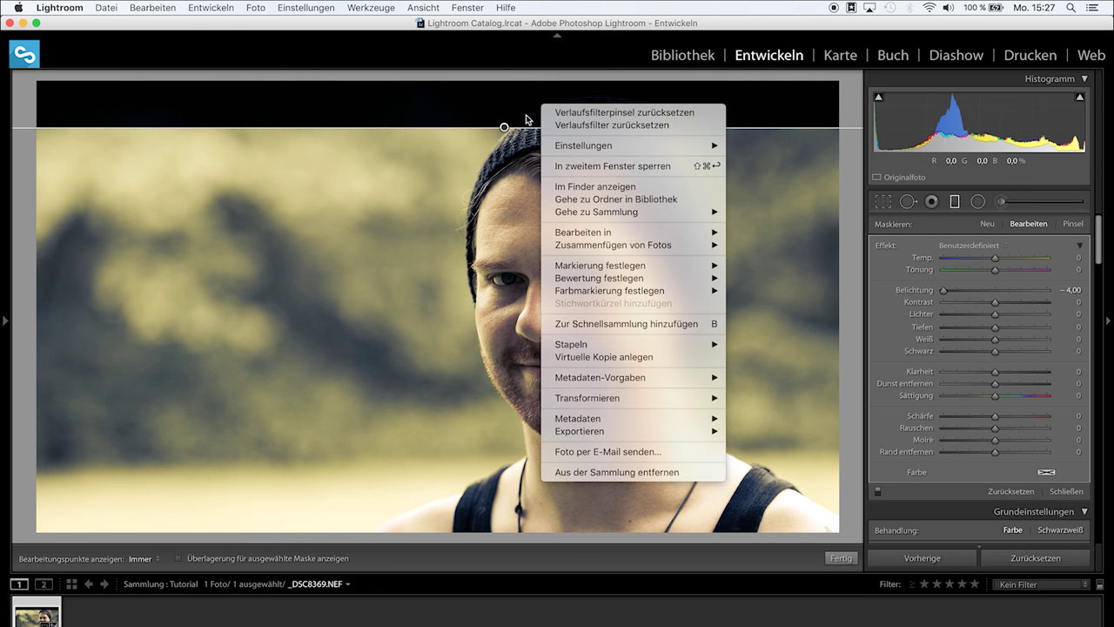
{"action": "left_click", "coordinate": [504, 128]}
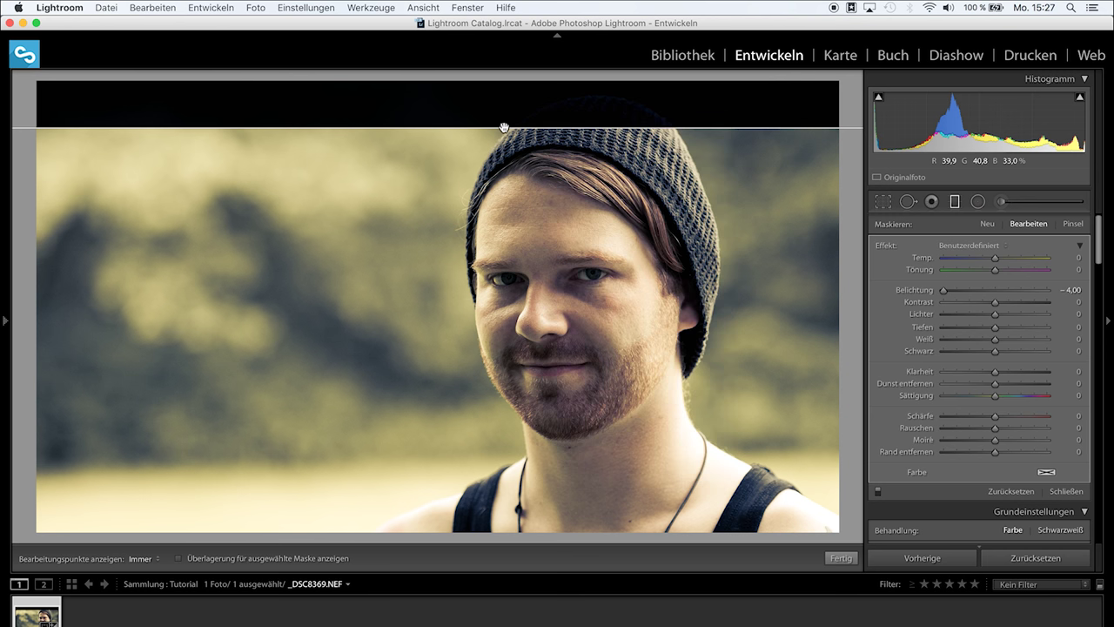
{"action": "right_click", "coordinate": [504, 128]}
{"action": "left_click", "coordinate": [531, 134]}
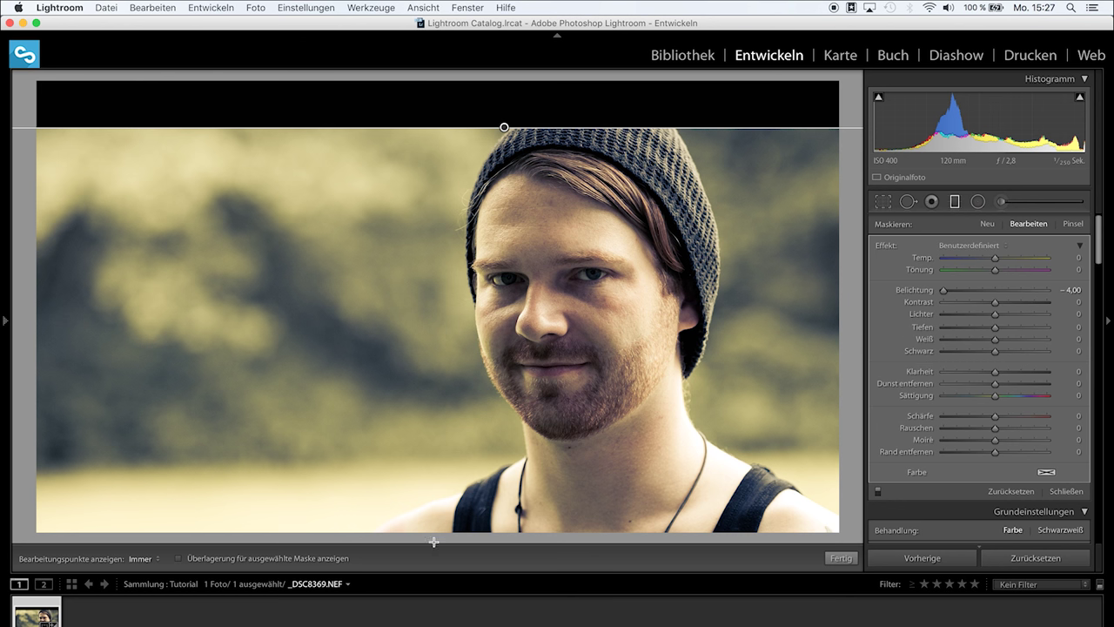
Step: Drag the duplicated −4.00 exposure graduated filter up from the bottom edge as a black bar, then click Fertig
{"action": "left_click_drag", "start_coordinate": [434, 541], "coordinate": [435, 486]}
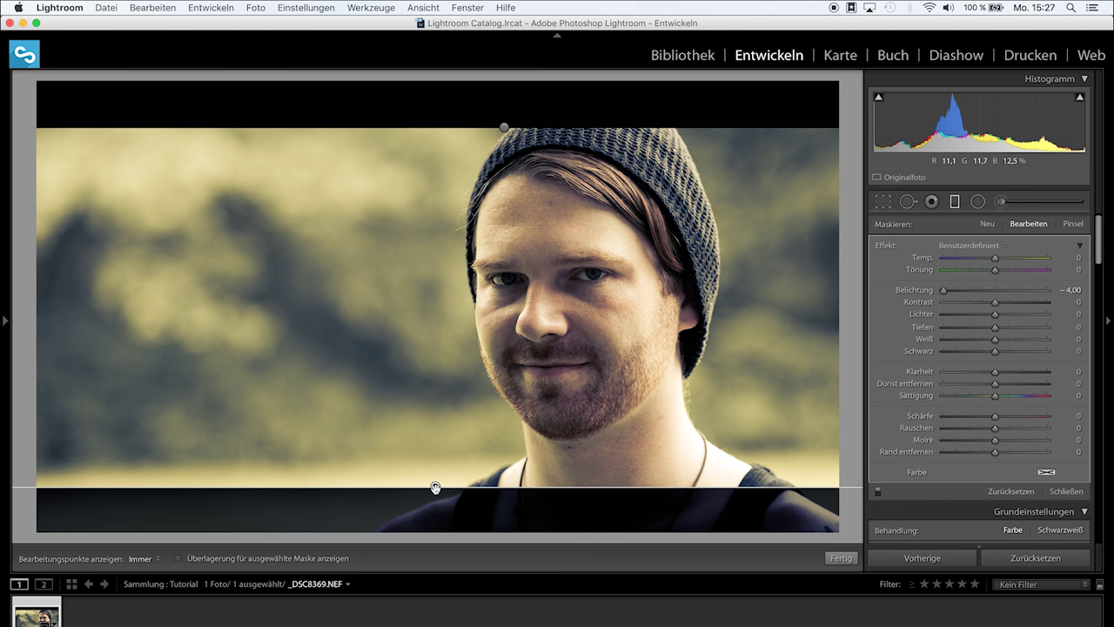
{"action": "right_click", "coordinate": [435, 487]}
{"action": "left_click", "coordinate": [470, 494]}
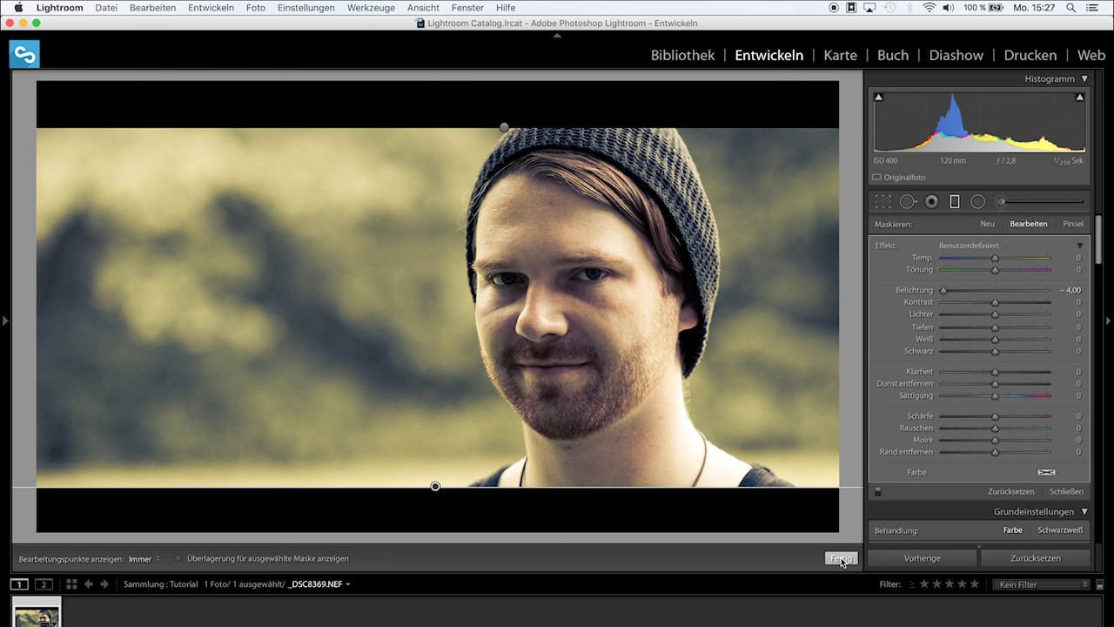
{"action": "left_click", "coordinate": [841, 558]}
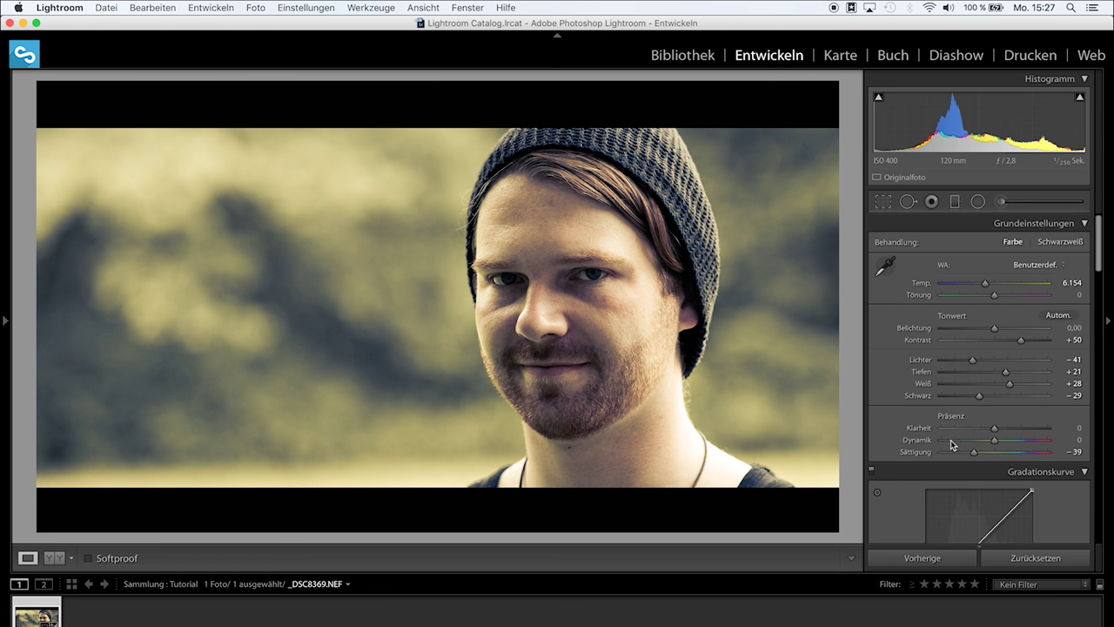
Step: Set the Effekte post-crop vignette (Vignettierung nach Freistellen) Betrag to −24
{"action": "scroll", "coordinate": [1029, 459], "scroll_direction": "down", "scroll_amount": 5}
{"action": "scroll", "coordinate": [1028, 459], "scroll_direction": "down", "scroll_amount": 5}
{"action": "scroll", "coordinate": [1029, 458], "scroll_direction": "down", "scroll_amount": 5}
{"action": "scroll", "coordinate": [1028, 458], "scroll_direction": "down", "scroll_amount": 3}
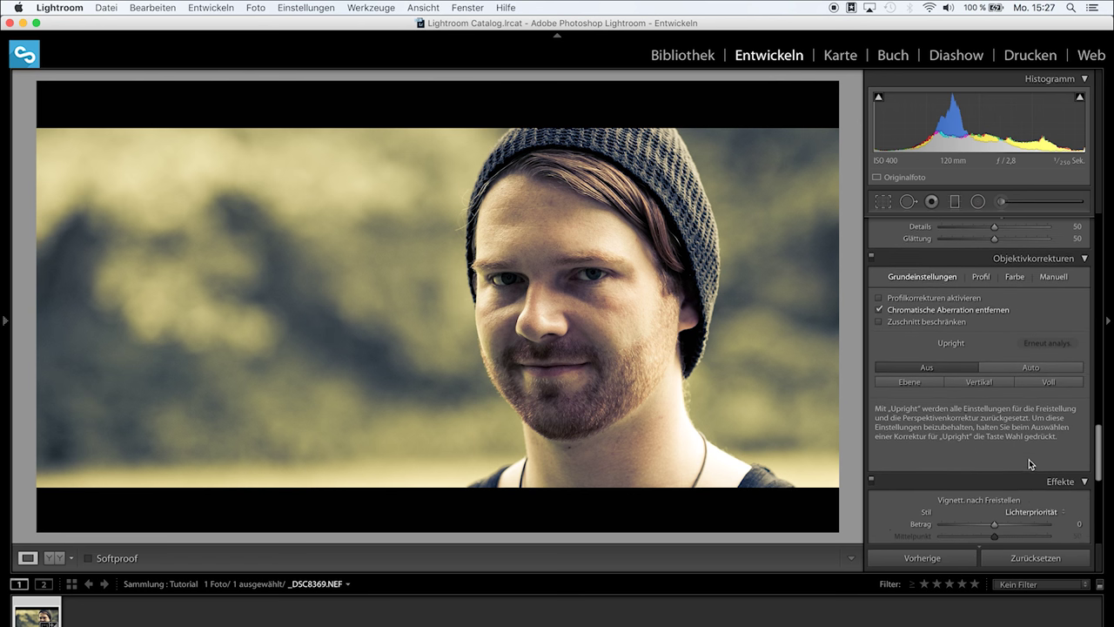
{"action": "left_click", "coordinate": [984, 496]}
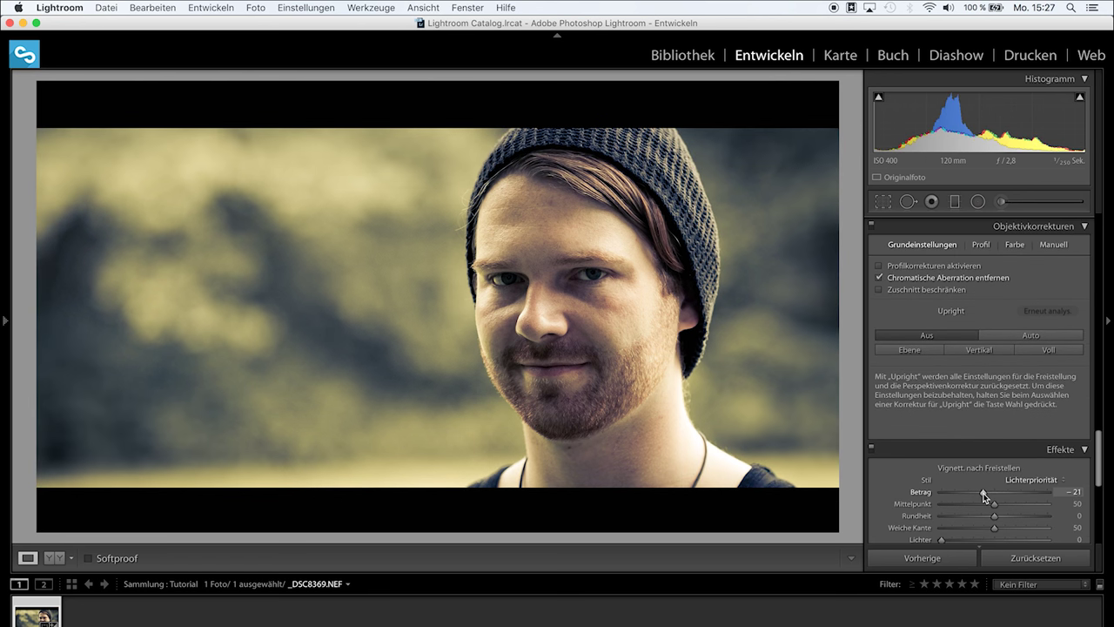
{"action": "left_click_drag", "start_coordinate": [984, 496], "coordinate": [982, 496]}
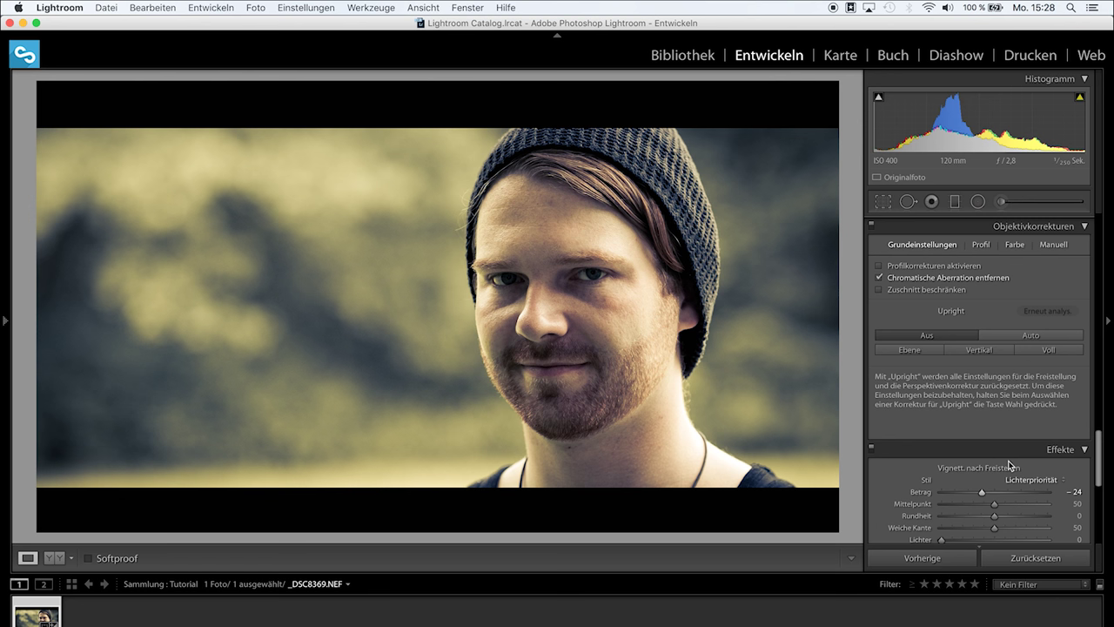
{"action": "scroll", "coordinate": [1010, 465], "scroll_direction": "up", "scroll_amount": 5}
{"action": "scroll", "coordinate": [1010, 463], "scroll_direction": "up", "scroll_amount": 5}
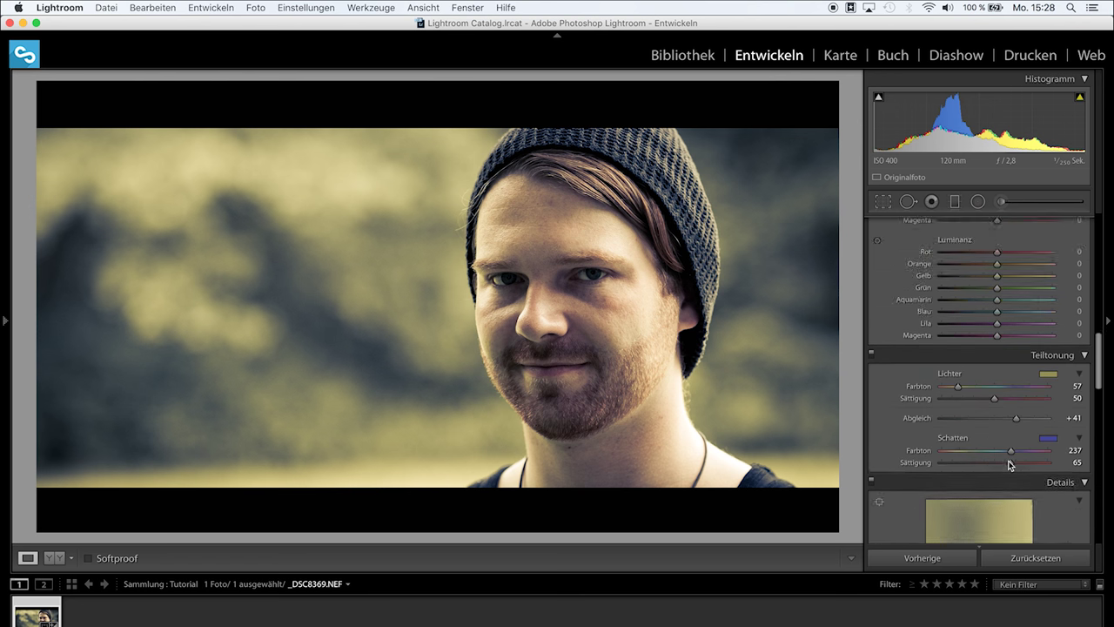
{"action": "scroll", "coordinate": [1012, 461], "scroll_direction": "up", "scroll_amount": 3}
{"action": "scroll", "coordinate": [1012, 459], "scroll_direction": "up", "scroll_amount": 2}
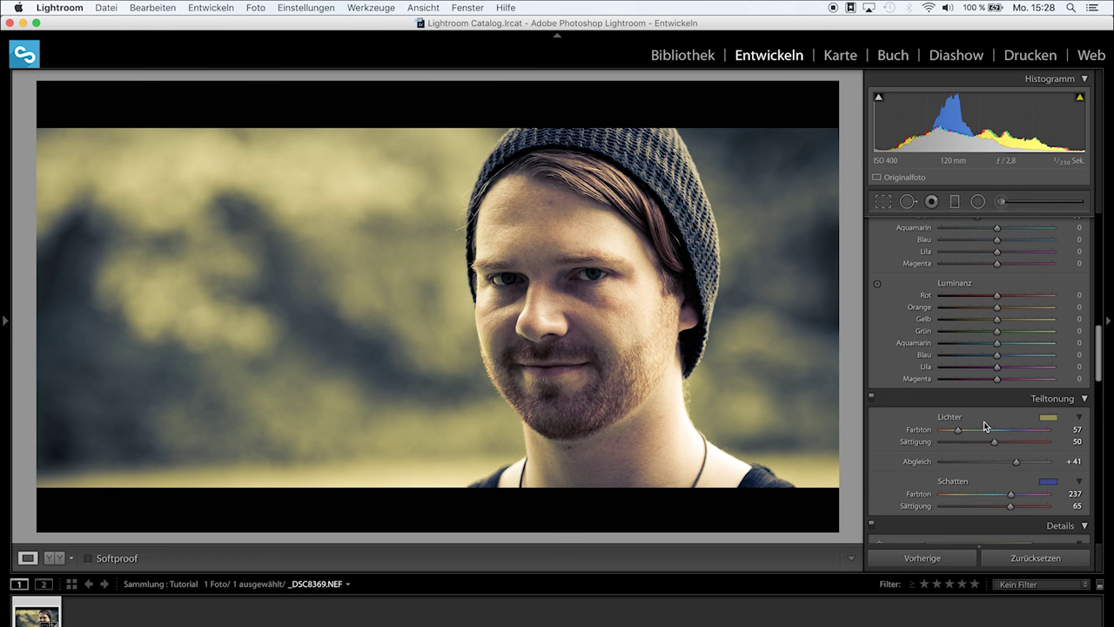